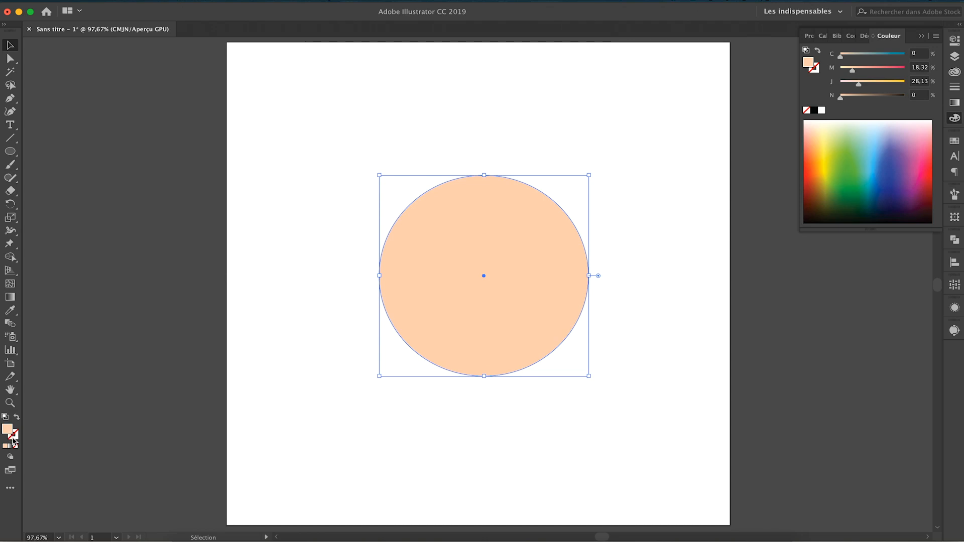
Step: Remove the circle's fill, apply the peach colour to its stroke instead, and deselect it
{"action": "left_click", "coordinate": [15, 446]}
{"action": "left_click", "coordinate": [16, 439]}
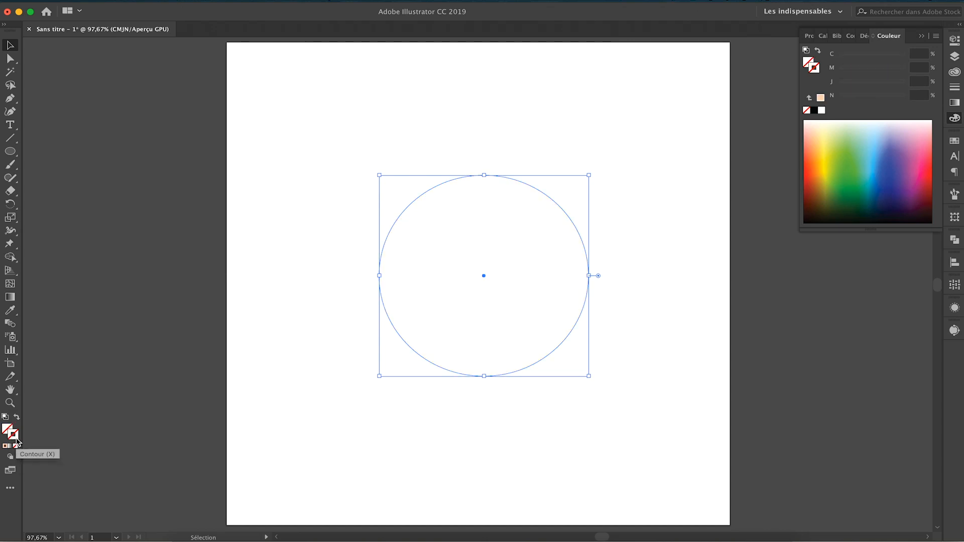
{"action": "left_click", "coordinate": [327, 221]}
{"action": "left_click_drag", "start_coordinate": [348, 173], "coordinate": [505, 297]}
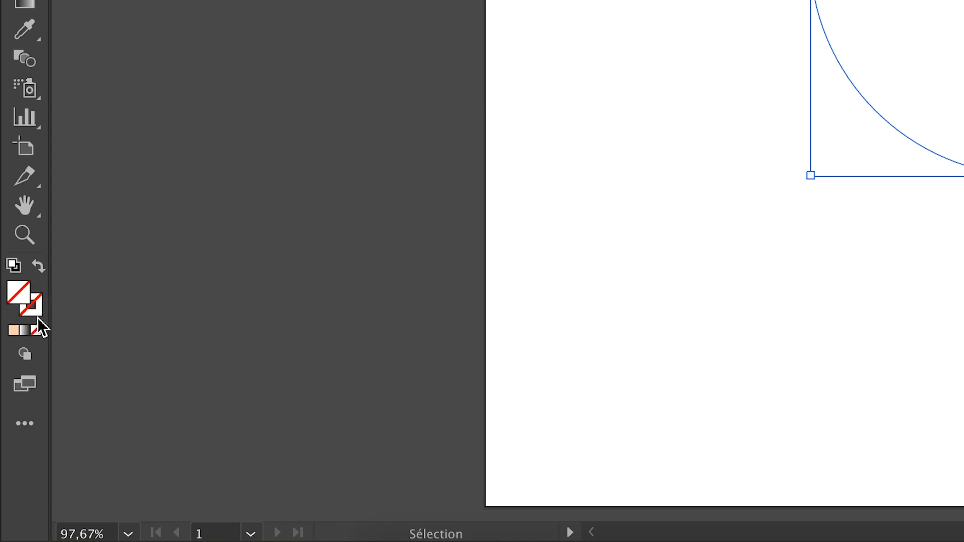
{"action": "left_click", "coordinate": [36, 311]}
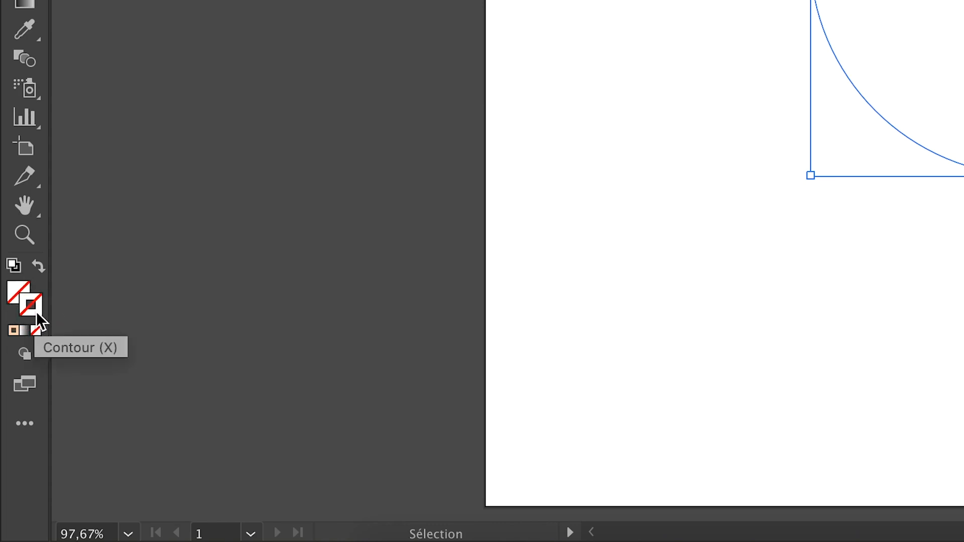
{"action": "left_click", "coordinate": [14, 332]}
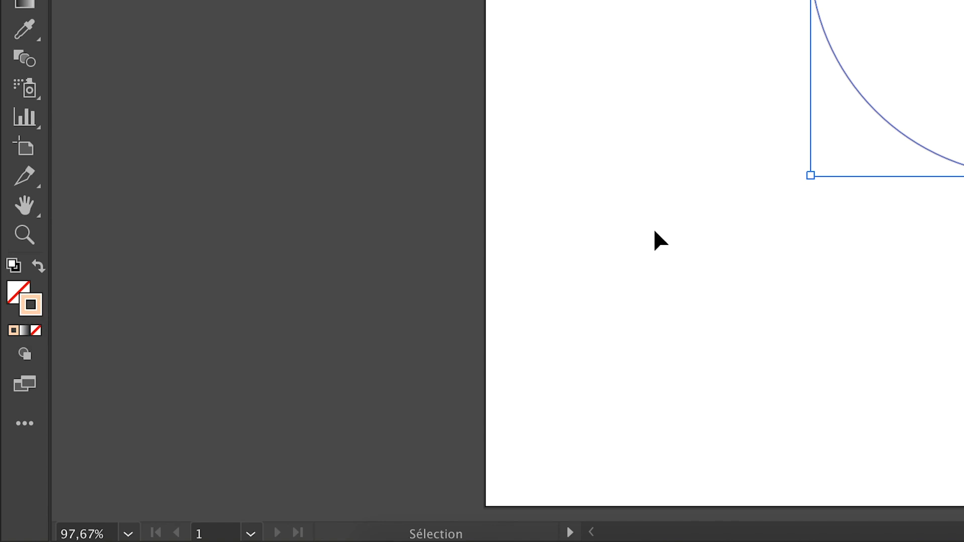
{"action": "left_click", "coordinate": [637, 241]}
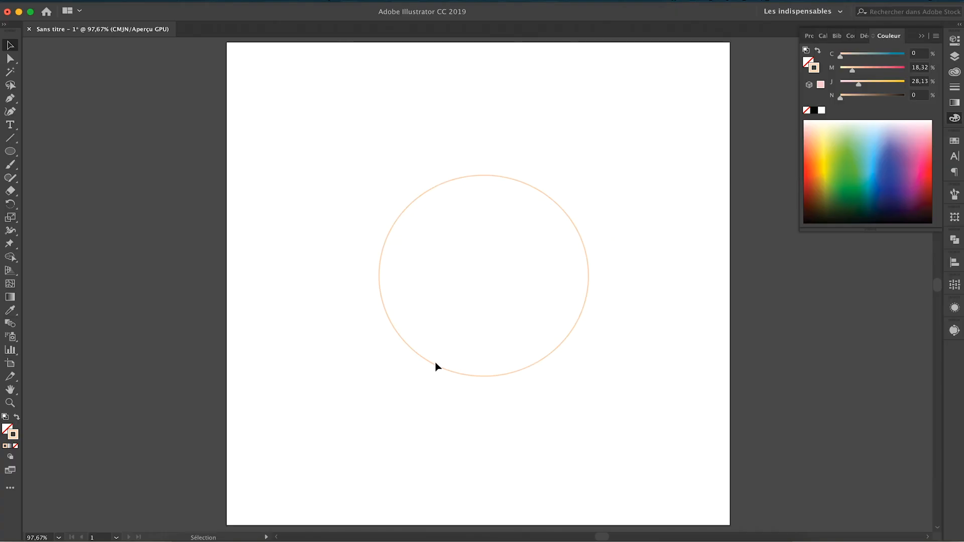
Step: Change the circle's stroke colour to a light purple, about C 27, M 43, J 0, N 0
{"action": "left_click", "coordinate": [424, 360]}
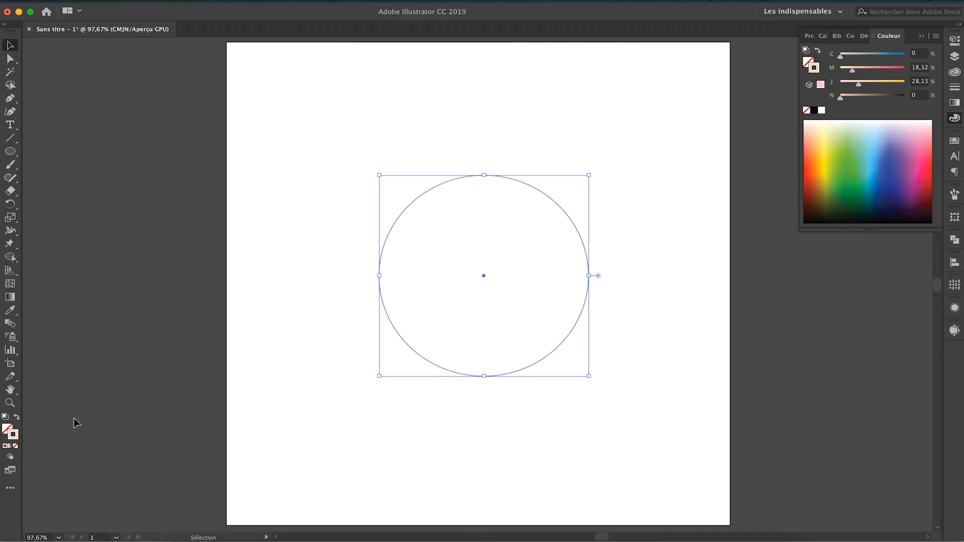
{"action": "double_click", "coordinate": [13, 436]}
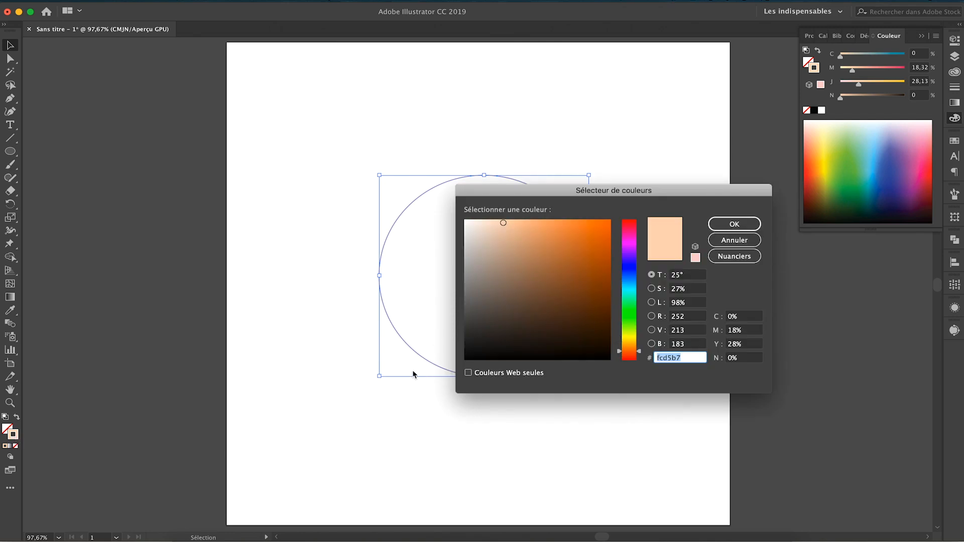
{"action": "left_click_drag", "start_coordinate": [630, 345], "coordinate": [635, 253]}
{"action": "left_click_drag", "start_coordinate": [532, 220], "coordinate": [522, 223]}
{"action": "left_click_drag", "start_coordinate": [634, 250], "coordinate": [633, 256]}
{"action": "left_click", "coordinate": [716, 229]}
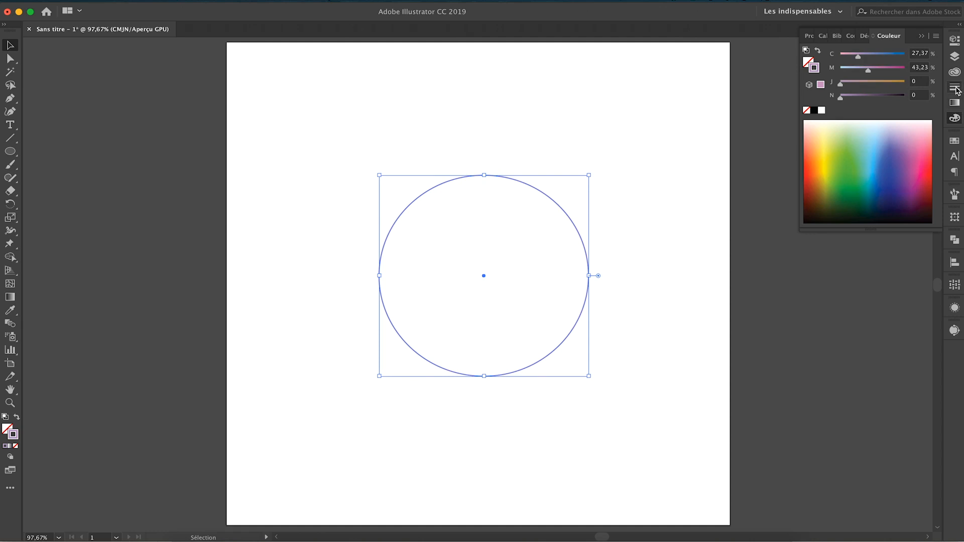
{"action": "left_click", "coordinate": [922, 37]}
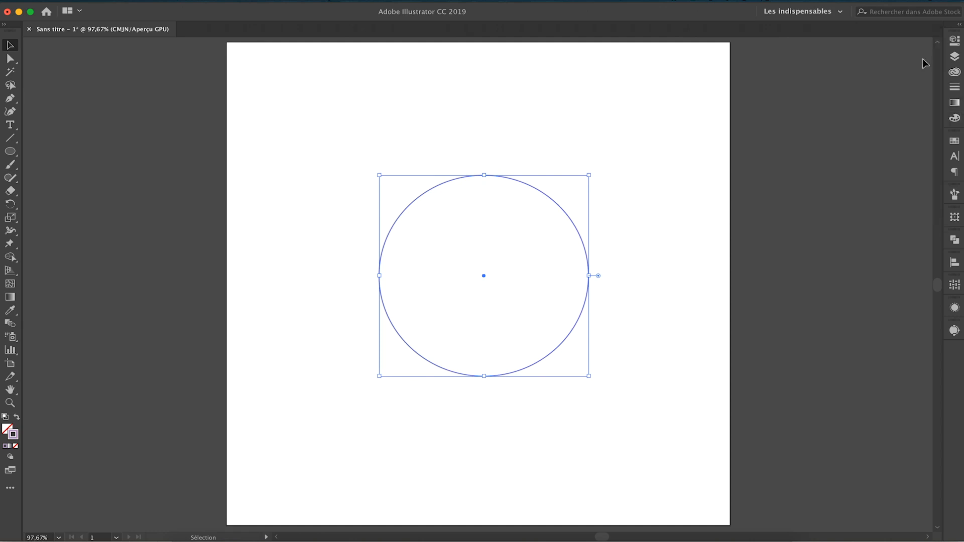
{"action": "left_click", "coordinate": [701, 232]}
{"action": "left_click", "coordinate": [587, 263]}
{"action": "left_click", "coordinate": [364, 2]}
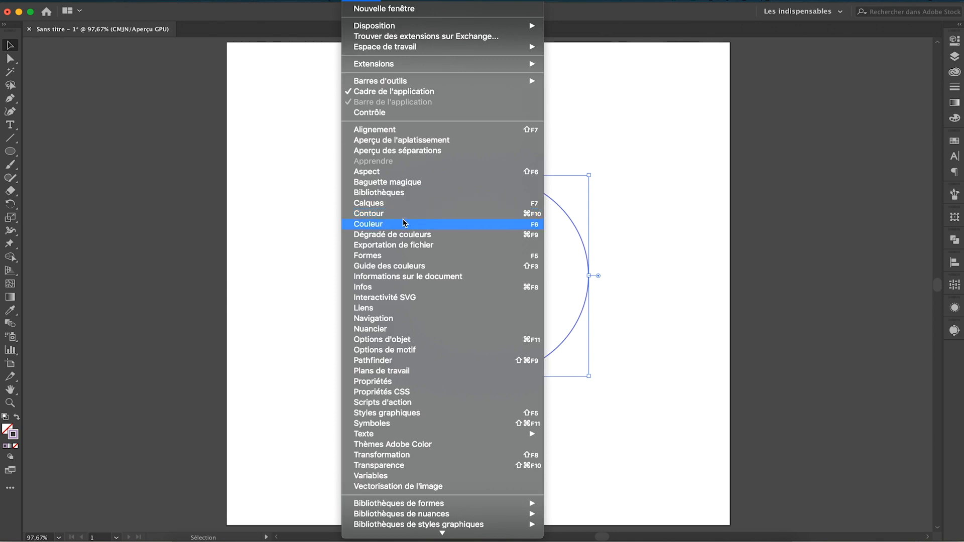
{"action": "left_click", "coordinate": [710, 144]}
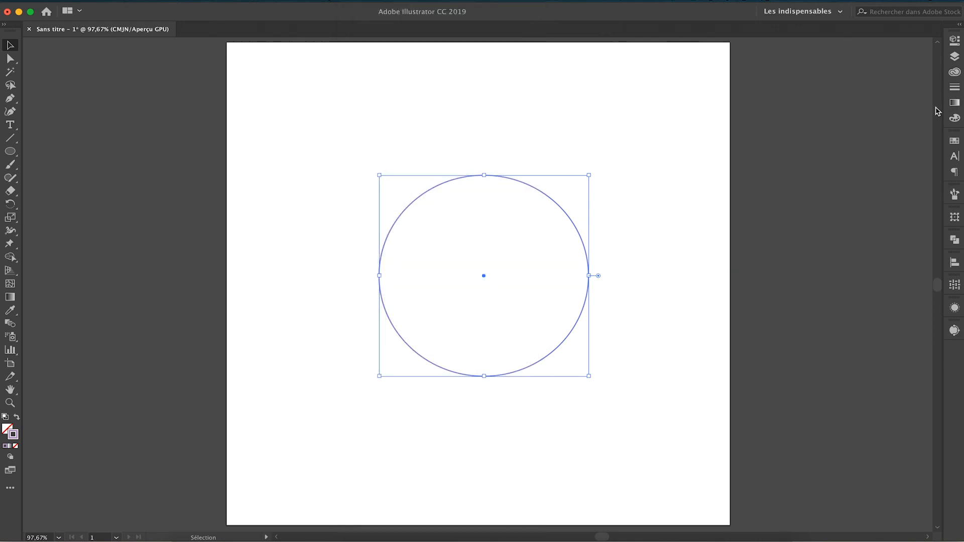
Step: Increase the weight of the circle's purple stroke to 22 pt
{"action": "left_click", "coordinate": [955, 87]}
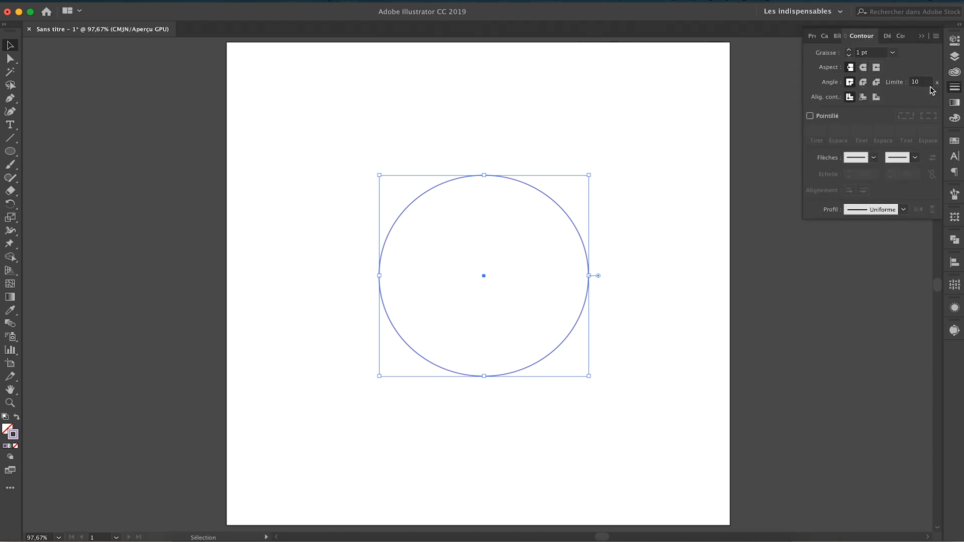
{"action": "left_click", "coordinate": [849, 51]}
{"action": "left_click", "coordinate": [849, 50]}
{"action": "left_click", "coordinate": [849, 50]}
{"action": "left_click", "coordinate": [849, 50]}
{"action": "left_click", "coordinate": [849, 51]}
{"action": "left_click", "coordinate": [849, 50]}
{"action": "left_click", "coordinate": [849, 50]}
{"action": "left_click", "coordinate": [850, 50]}
{"action": "left_click", "coordinate": [850, 50]}
{"action": "left_click", "coordinate": [702, 223]}
{"action": "left_click", "coordinate": [591, 286]}
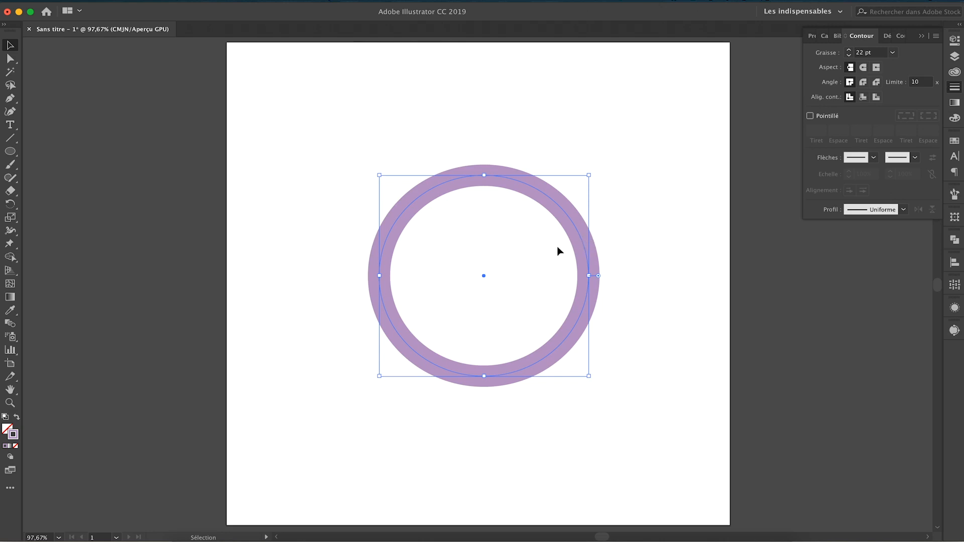
Step: Try aligning the circle's stroke to the inside and the outside, and restore the centred alignment
{"action": "left_click", "coordinate": [863, 97]}
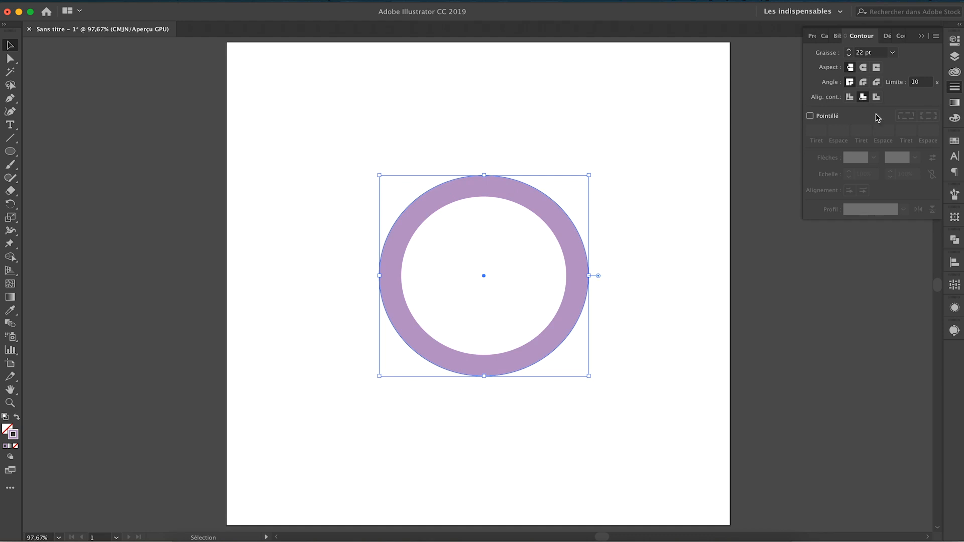
{"action": "left_click", "coordinate": [876, 97]}
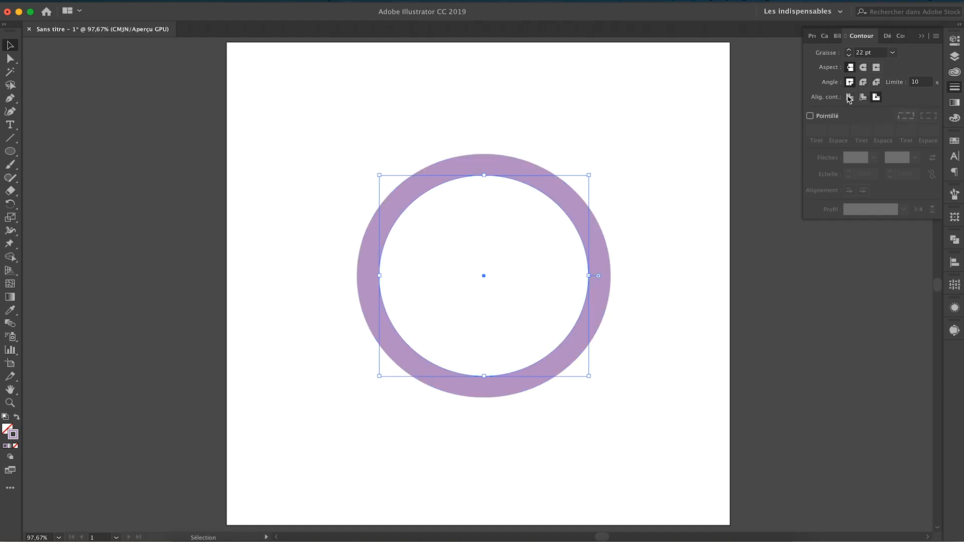
{"action": "left_click", "coordinate": [850, 97]}
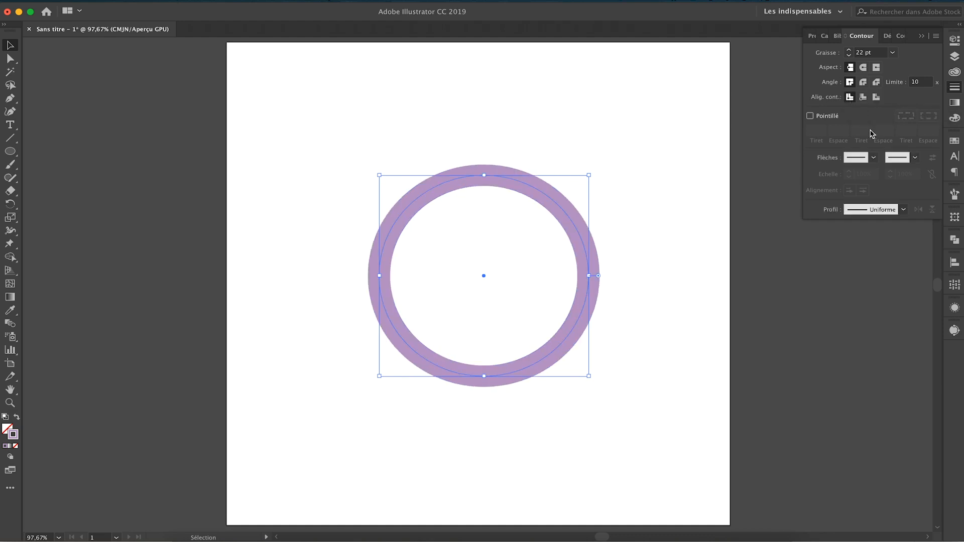
Step: Add the Flèche 1 arrowhead to the start of the circle's stroke and reduce the stroke weight to 8 pt
{"action": "left_click", "coordinate": [873, 163]}
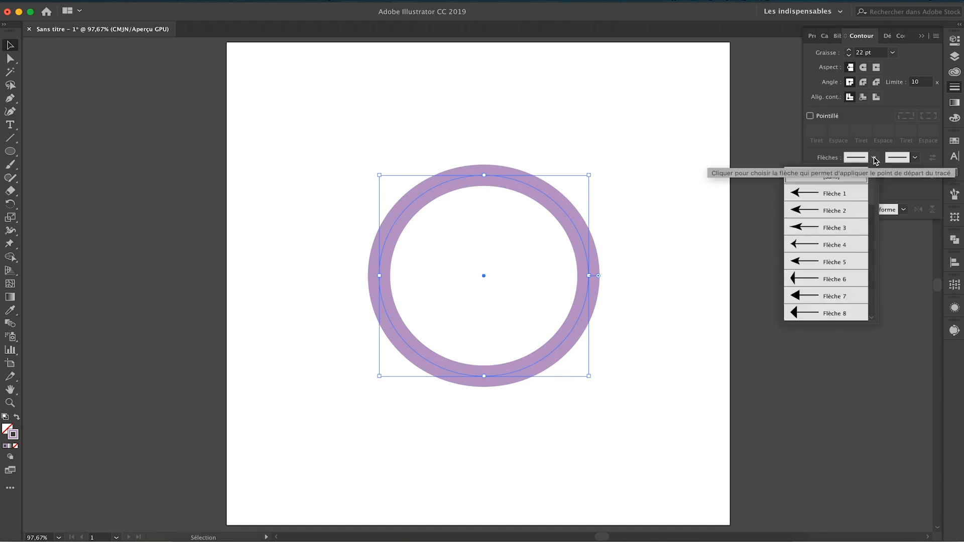
{"action": "left_click", "coordinate": [833, 193]}
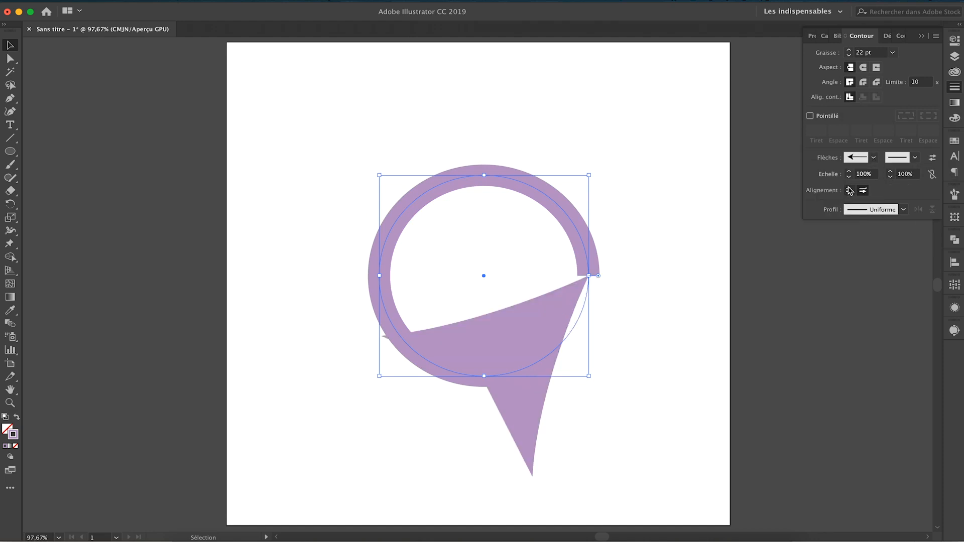
{"action": "left_click", "coordinate": [849, 56]}
{"action": "left_click", "coordinate": [848, 56]}
{"action": "left_click", "coordinate": [849, 55]}
{"action": "left_click", "coordinate": [848, 55]}
{"action": "left_click", "coordinate": [849, 56]}
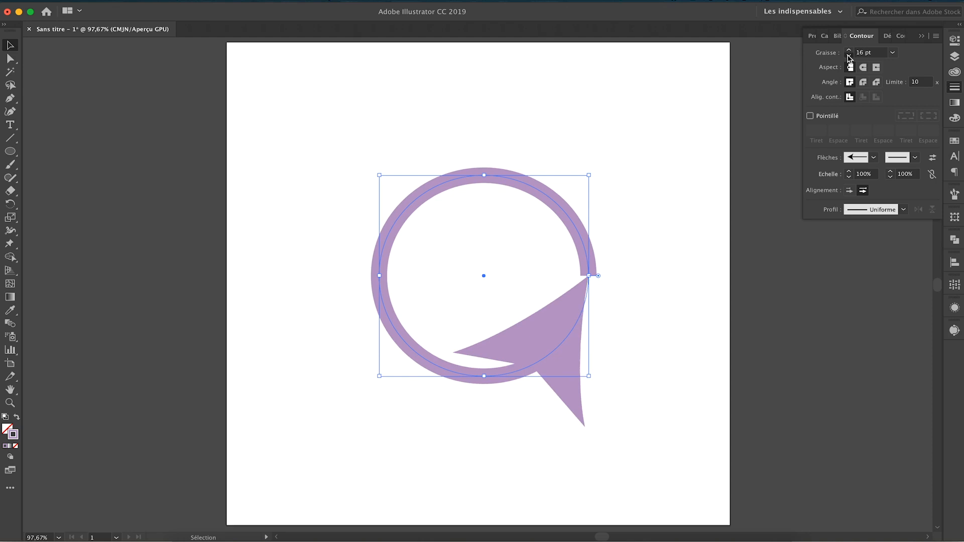
{"action": "left_click", "coordinate": [849, 56]}
{"action": "left_click", "coordinate": [849, 55]}
{"action": "left_click", "coordinate": [848, 55]}
{"action": "left_click", "coordinate": [848, 55]}
{"action": "left_click", "coordinate": [849, 55]}
{"action": "left_click", "coordinate": [849, 55]}
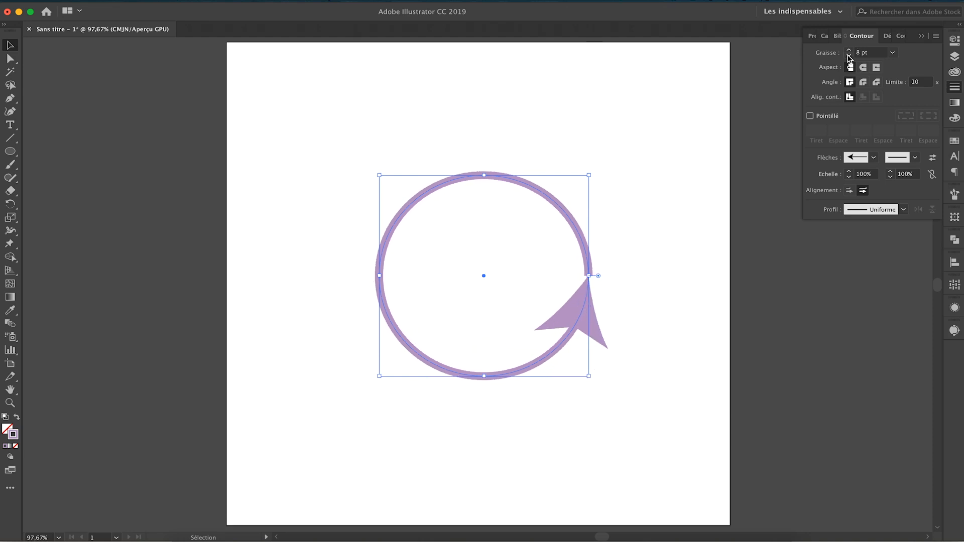
Step: Try Flèche 4 and Flèche 5 as the stroke's end arrowhead and set the start arrowhead to Flèche 2
{"action": "left_click", "coordinate": [915, 157]}
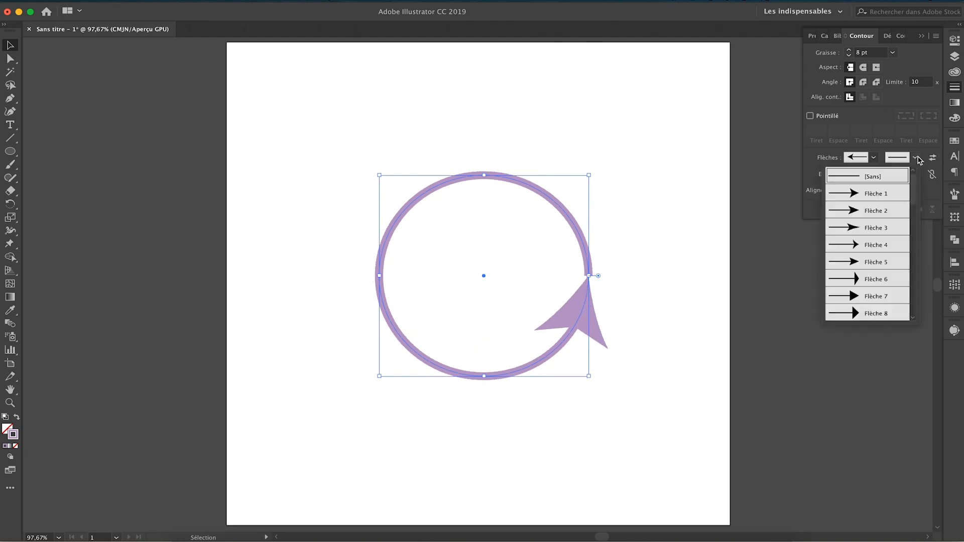
{"action": "left_click", "coordinate": [869, 249]}
{"action": "left_click", "coordinate": [915, 160]}
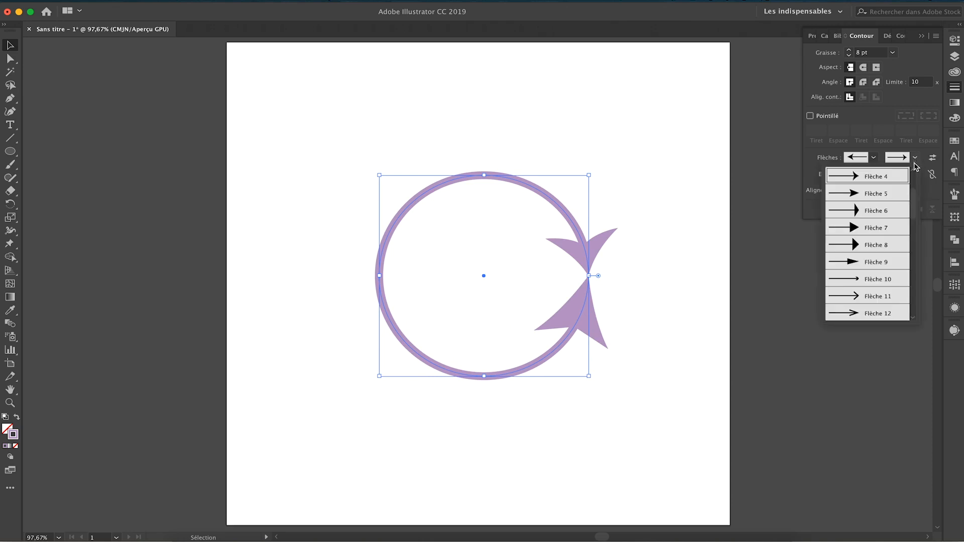
{"action": "left_click", "coordinate": [876, 193]}
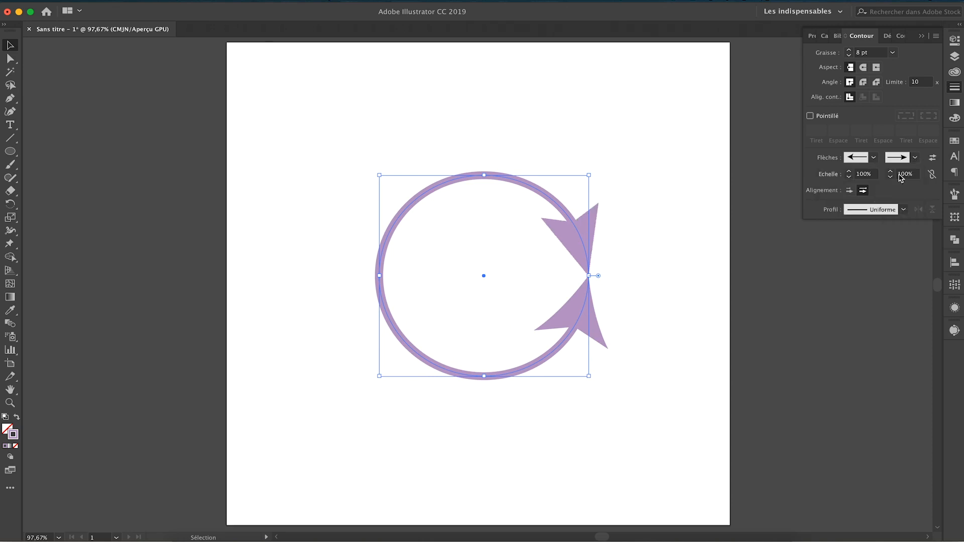
{"action": "left_click", "coordinate": [875, 158]}
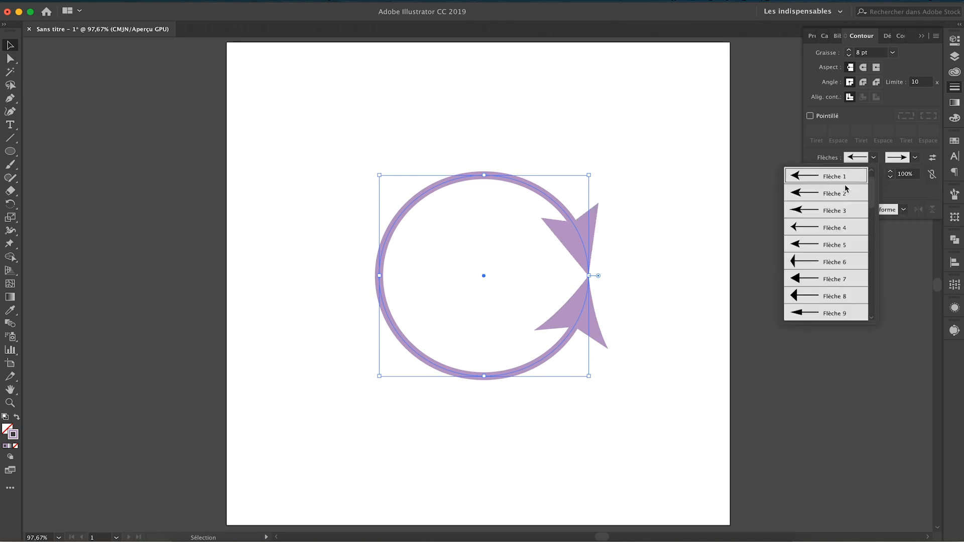
{"action": "left_click", "coordinate": [841, 195]}
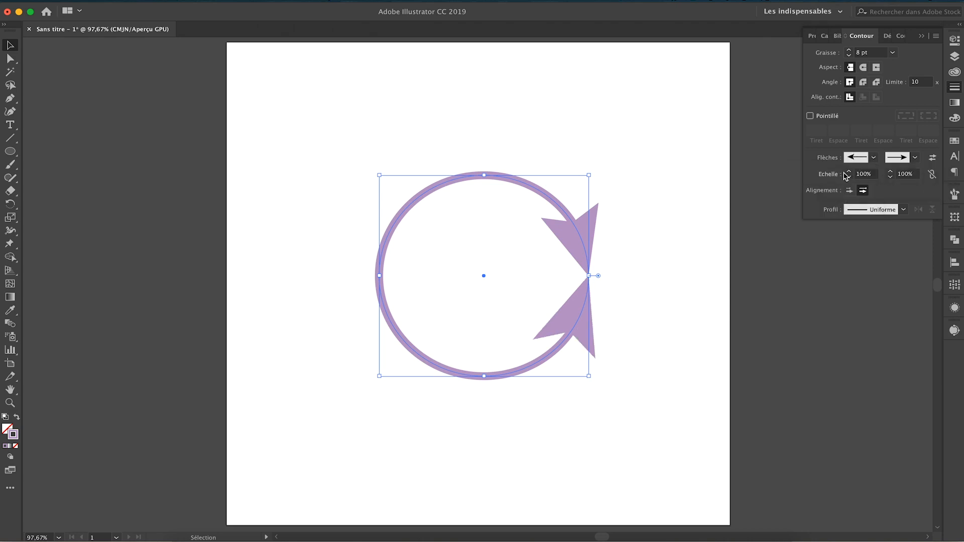
Step: Remove both the start and end arrowheads from the circle's stroke
{"action": "left_click", "coordinate": [856, 157]}
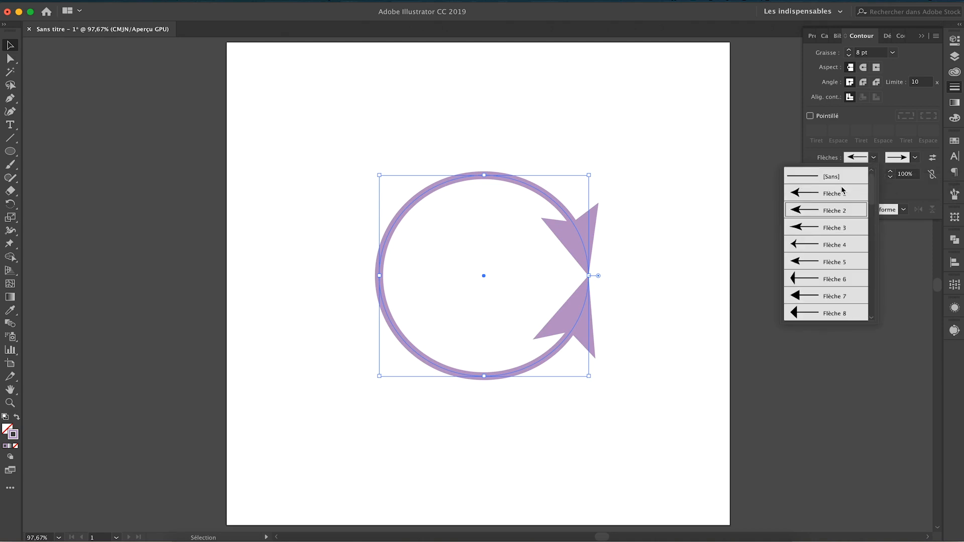
{"action": "left_click", "coordinate": [841, 178]}
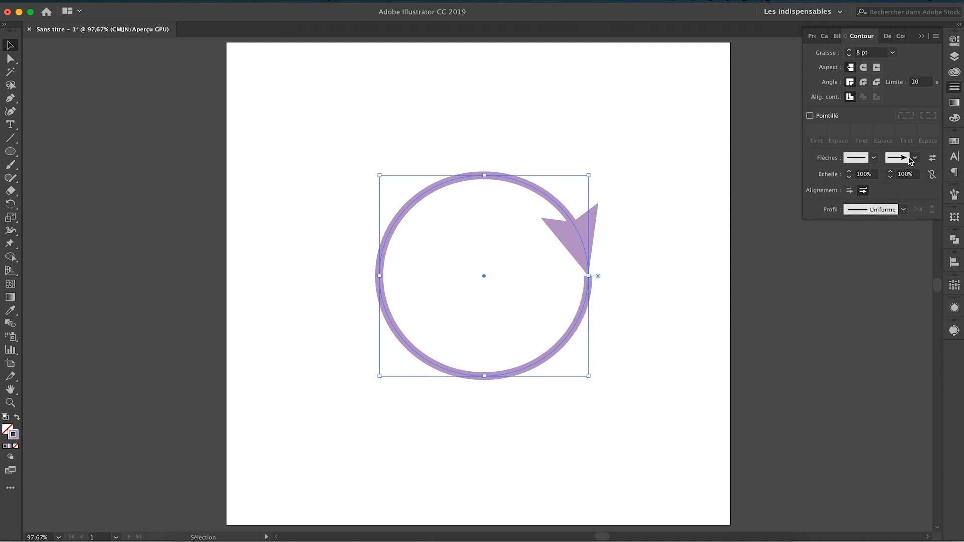
{"action": "left_click", "coordinate": [916, 159]}
{"action": "scroll", "coordinate": [875, 177], "scroll_direction": "up", "scroll_amount": 3}
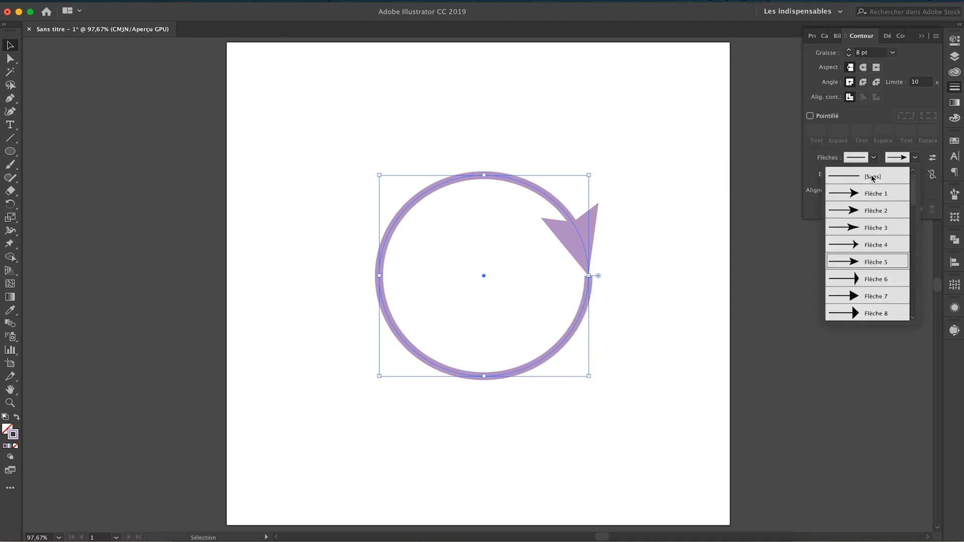
{"action": "left_click", "coordinate": [870, 177]}
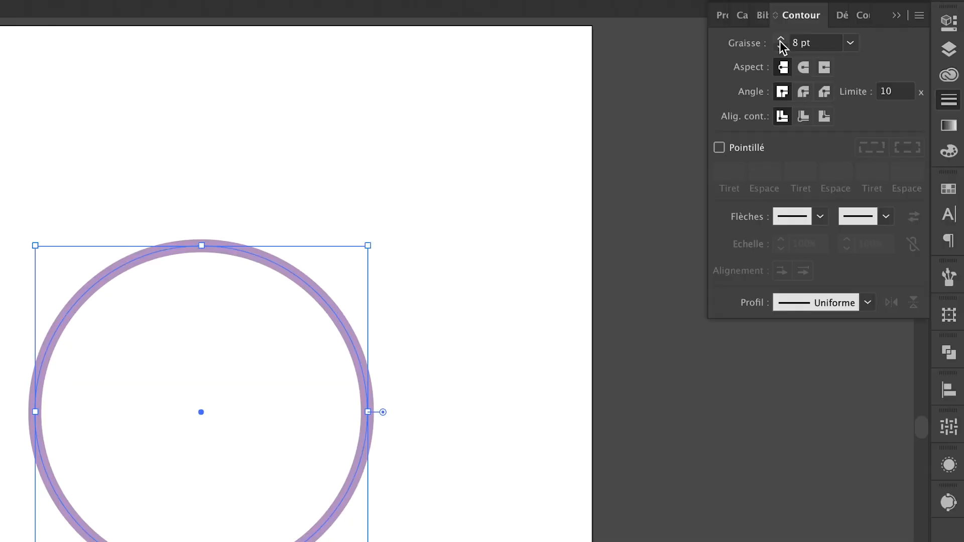
Step: Set the weight of the circle's stroke to 16 pt
{"action": "left_click", "coordinate": [781, 39]}
{"action": "left_click", "coordinate": [781, 39]}
{"action": "left_click", "coordinate": [781, 39]}
{"action": "left_click", "coordinate": [780, 39]}
{"action": "left_click", "coordinate": [781, 39]}
{"action": "left_click", "coordinate": [781, 39]}
{"action": "left_click", "coordinate": [781, 39]}
{"action": "left_click", "coordinate": [781, 39]}
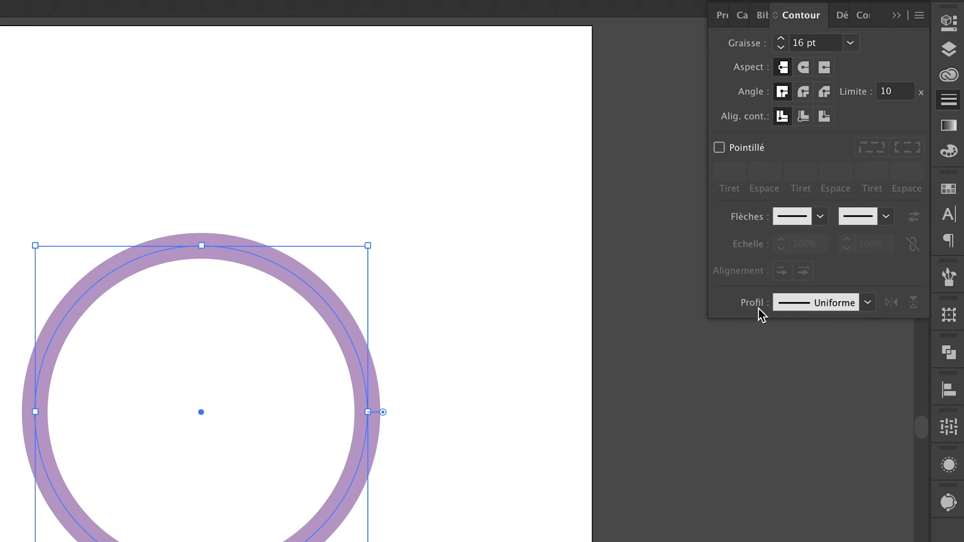
Step: Apply the variable width profile Profil de largeur 1 to the circle's stroke and deselect the circle
{"action": "left_click", "coordinate": [869, 307]}
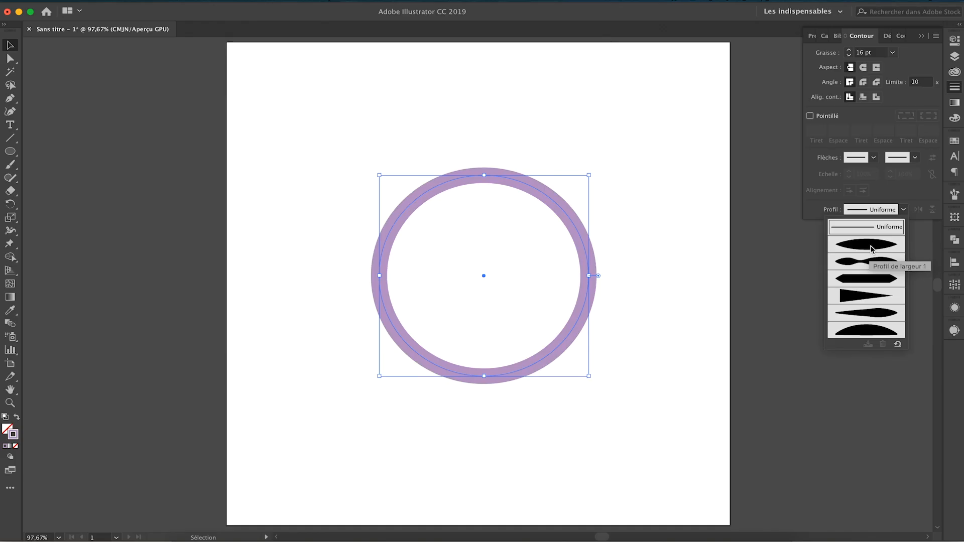
{"action": "left_click", "coordinate": [814, 364]}
{"action": "left_click", "coordinate": [713, 271]}
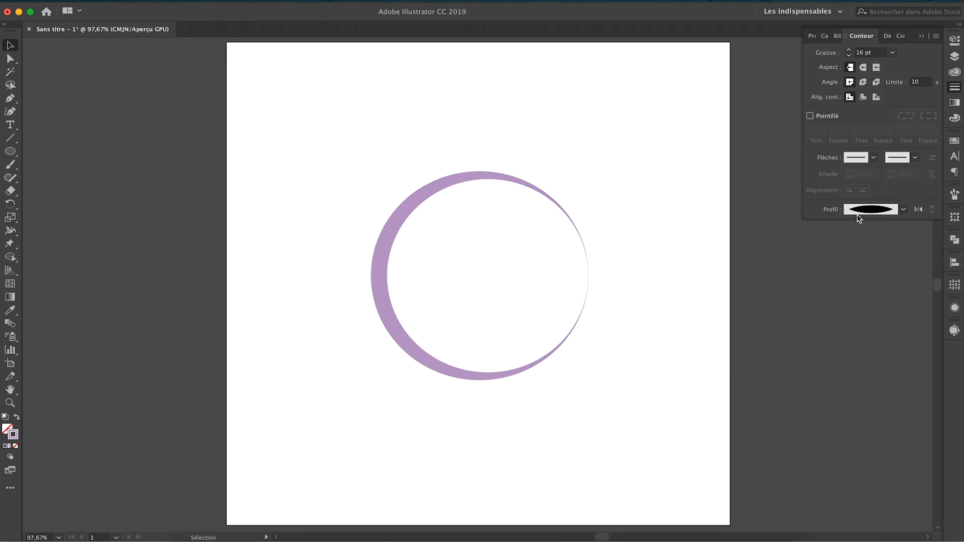
Step: Try the second variable width profile, with two bulges, on the circle's stroke and deselect the circle
{"action": "left_click", "coordinate": [904, 211]}
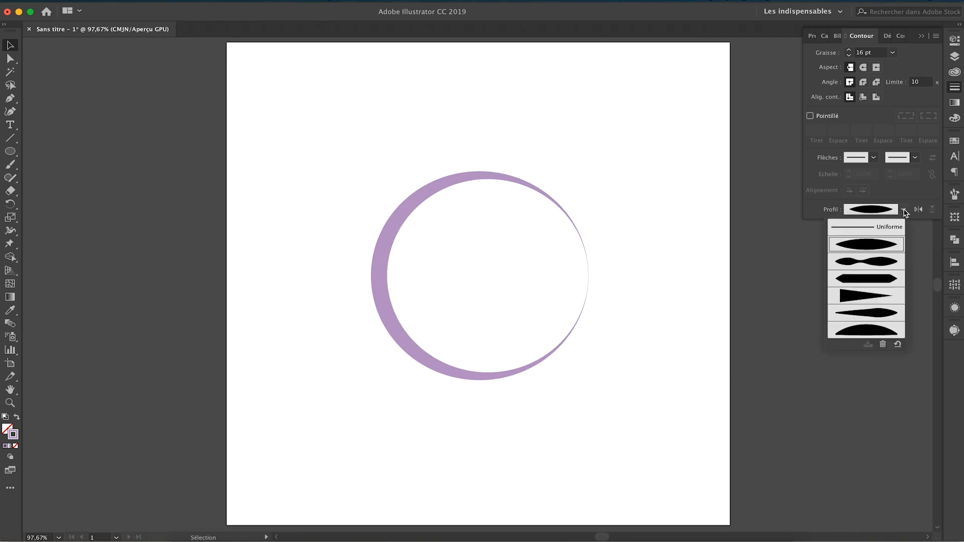
{"action": "left_click", "coordinate": [874, 262]}
{"action": "left_click", "coordinate": [518, 279]}
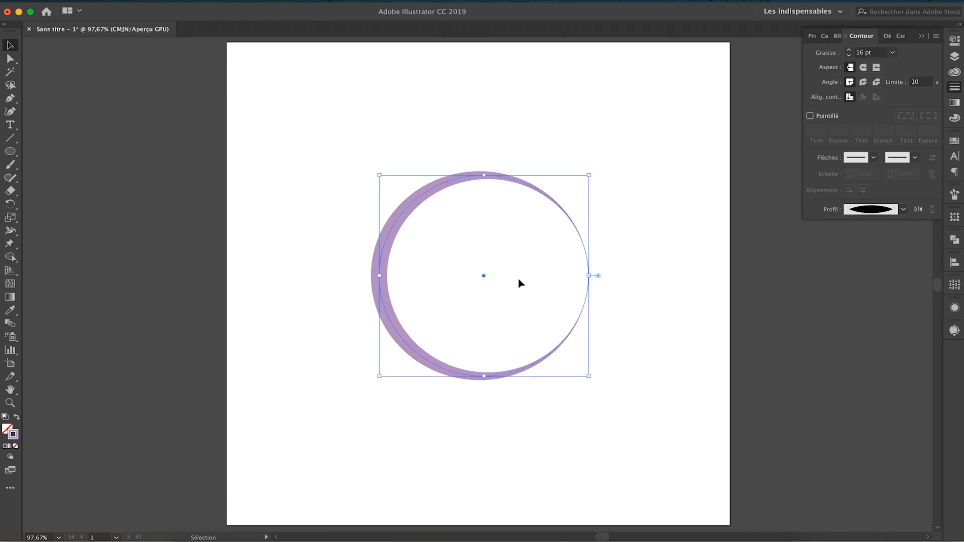
{"action": "left_click", "coordinate": [904, 209]}
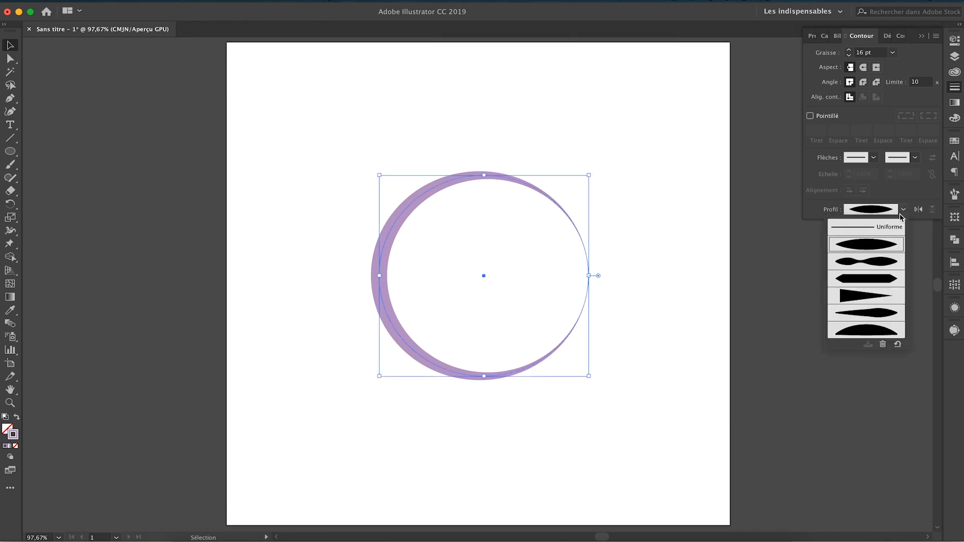
{"action": "left_click", "coordinate": [866, 264]}
{"action": "left_click", "coordinate": [592, 310]}
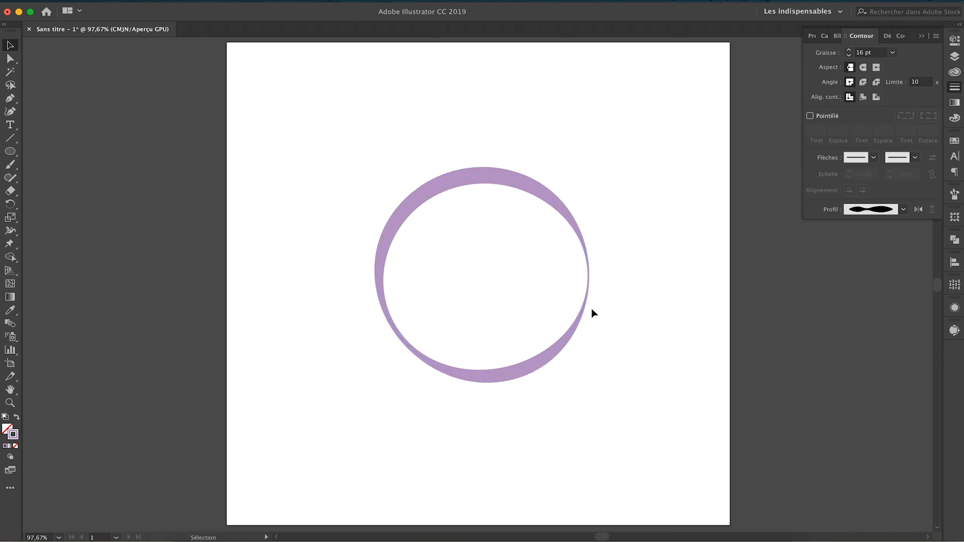
Step: Try the third width profile, with pointed ends, and the fourth, a tapering wedge, on the circle's stroke
{"action": "left_click", "coordinate": [502, 180]}
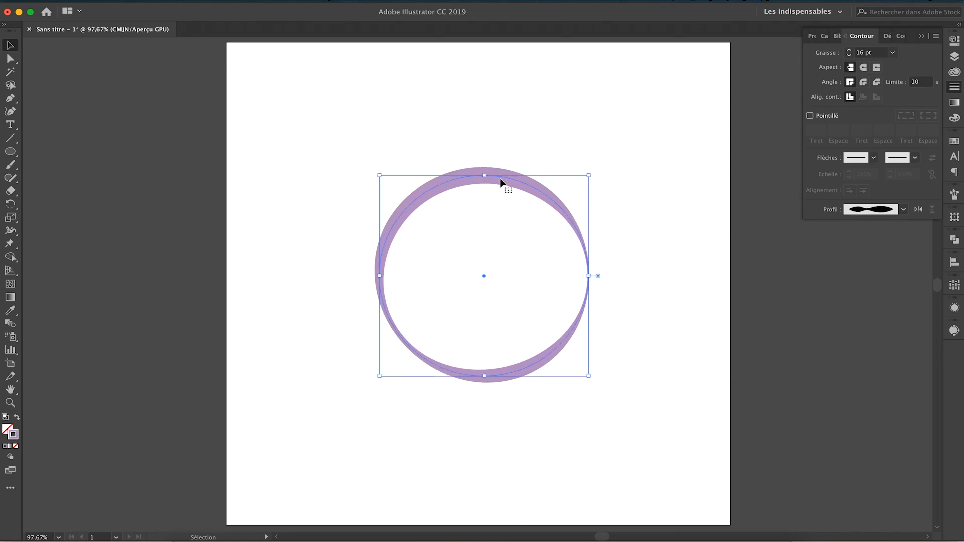
{"action": "left_click", "coordinate": [903, 209]}
{"action": "left_click", "coordinate": [877, 281]}
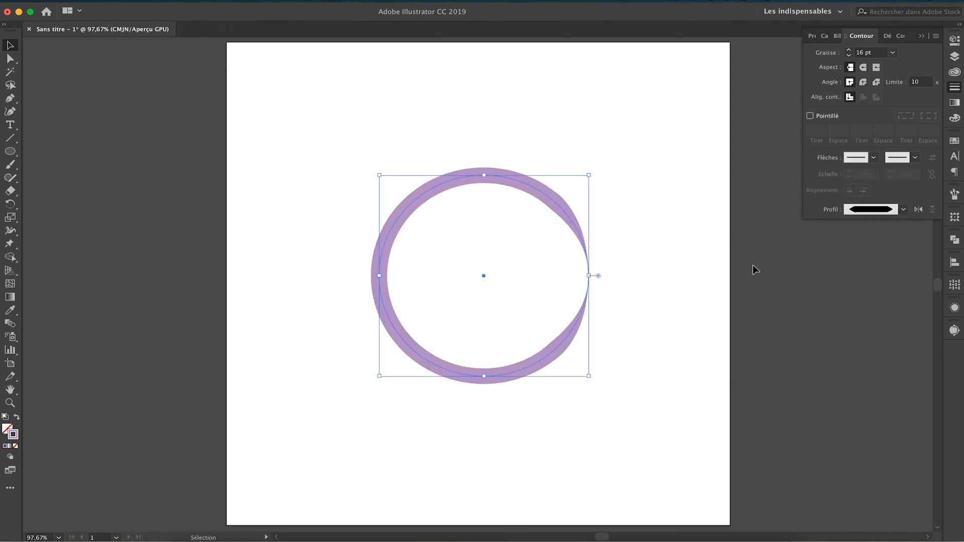
{"action": "left_click", "coordinate": [903, 209]}
{"action": "left_click", "coordinate": [879, 299]}
{"action": "left_click", "coordinate": [704, 270]}
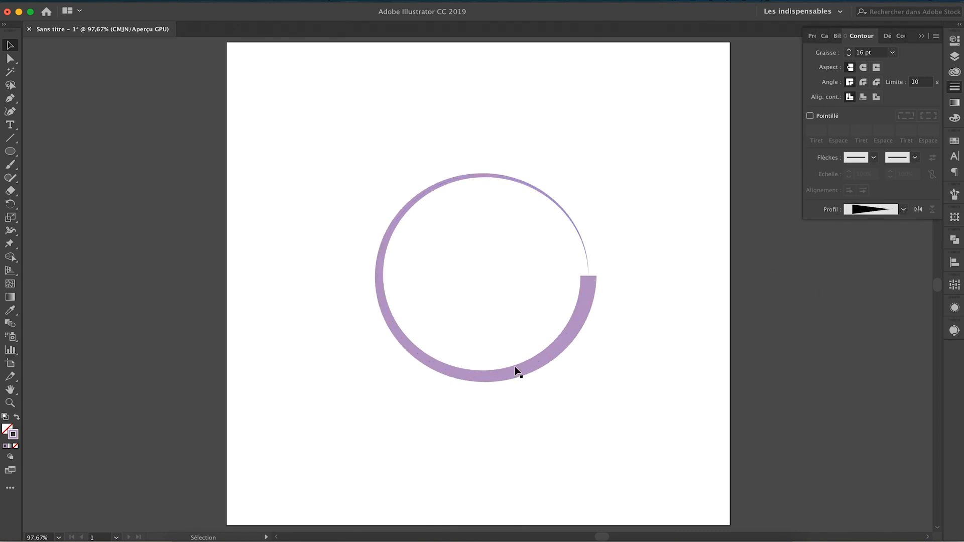
Step: Try the fifth width profile, an asymmetric taper, on the circle's stroke
{"action": "left_click", "coordinate": [904, 209]}
{"action": "left_click", "coordinate": [866, 309]}
{"action": "left_click_drag", "start_coordinate": [674, 267], "coordinate": [512, 267]}
{"action": "left_click", "coordinate": [903, 210]}
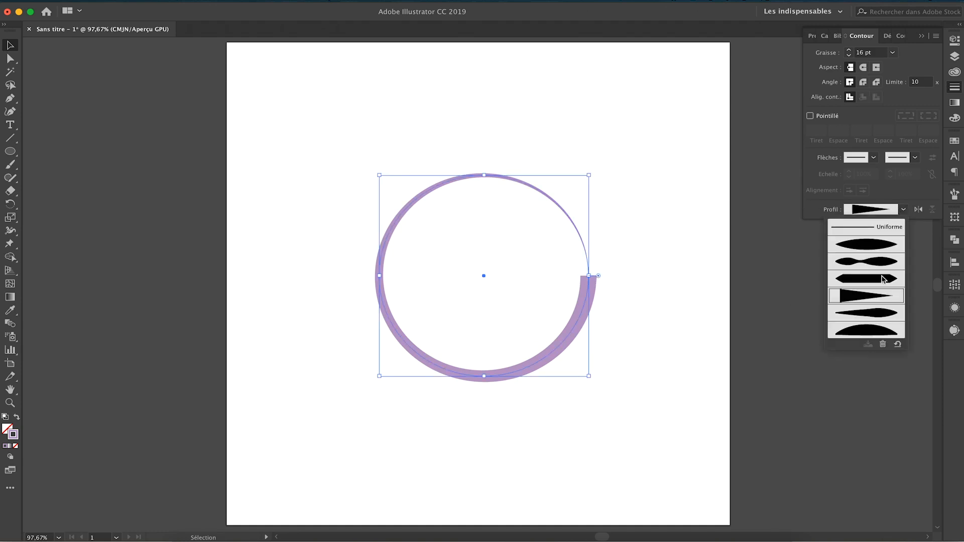
{"action": "left_click", "coordinate": [881, 314]}
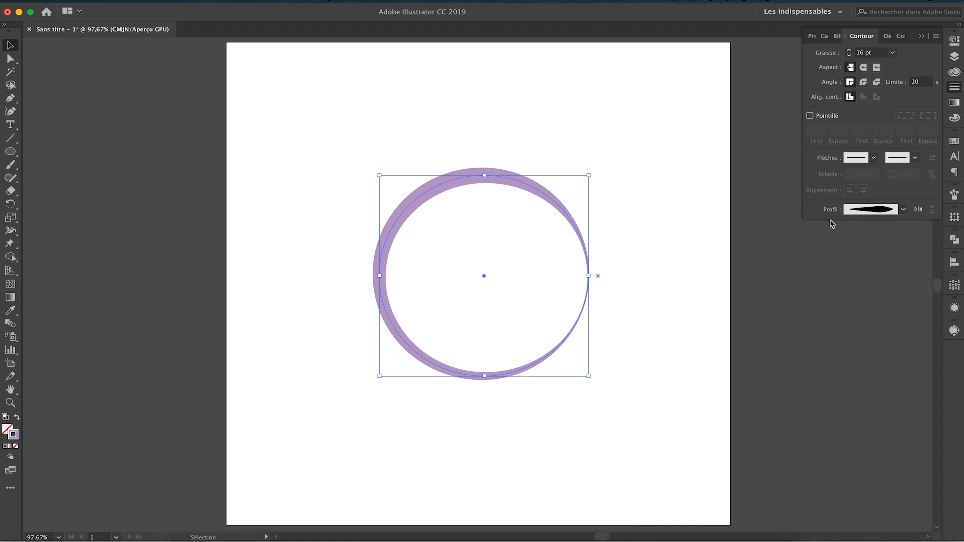
Step: Reset the circle's stroke to the Uniforme width profile and keep the circle selected
{"action": "left_click", "coordinate": [902, 212]}
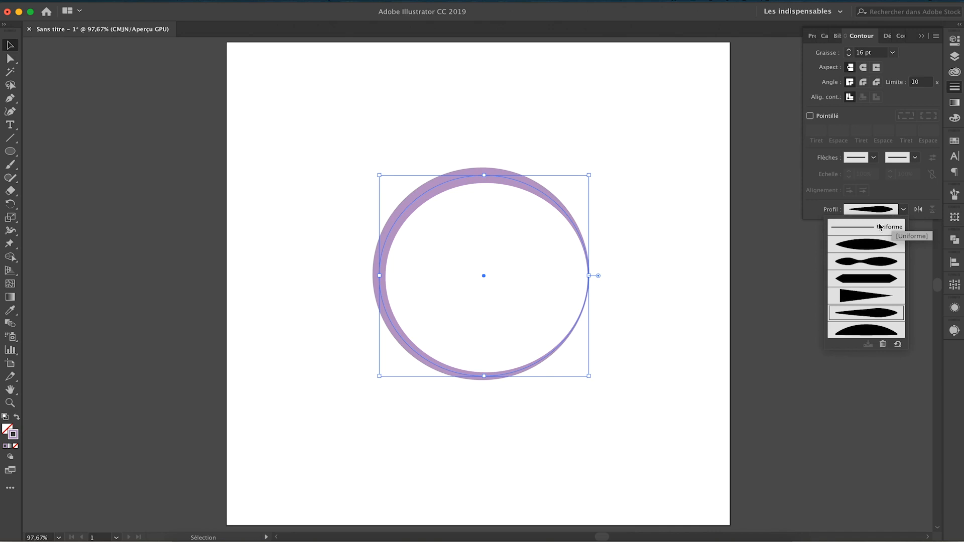
{"action": "left_click", "coordinate": [876, 229]}
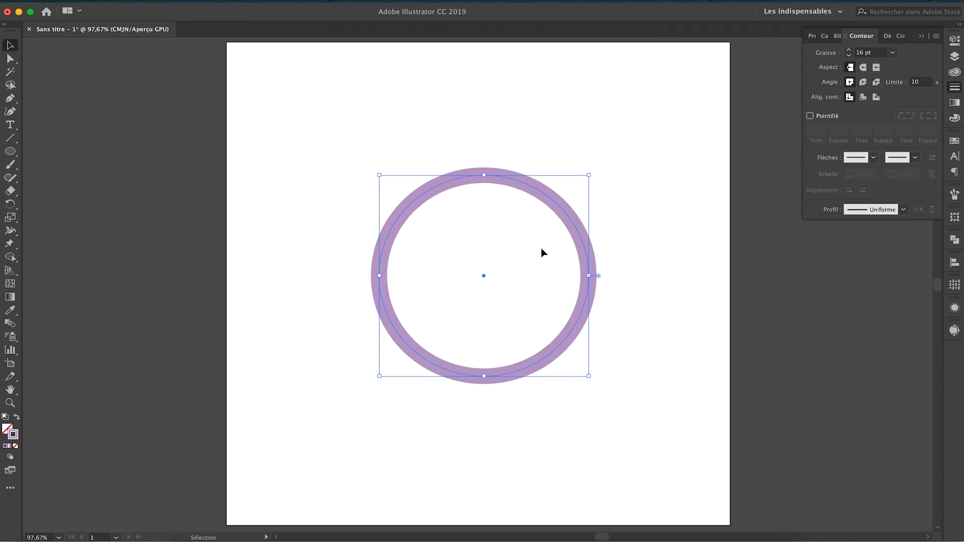
{"action": "left_click", "coordinate": [698, 221]}
{"action": "left_click_drag", "start_coordinate": [648, 272], "coordinate": [549, 308]}
{"action": "left_click", "coordinate": [922, 36]}
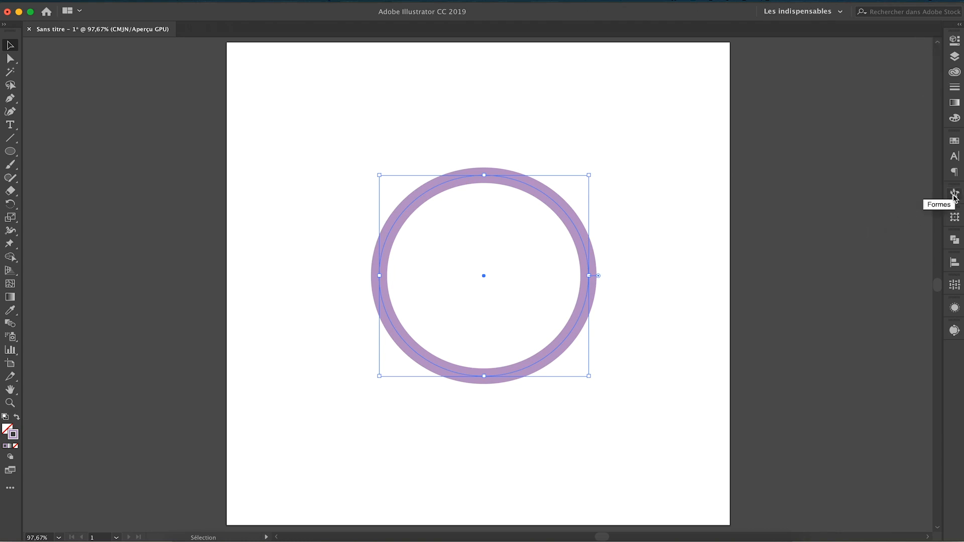
Step: Examine the document's default brushes and where the Formes entry is listed among the available windows
{"action": "left_click", "coordinate": [955, 195]}
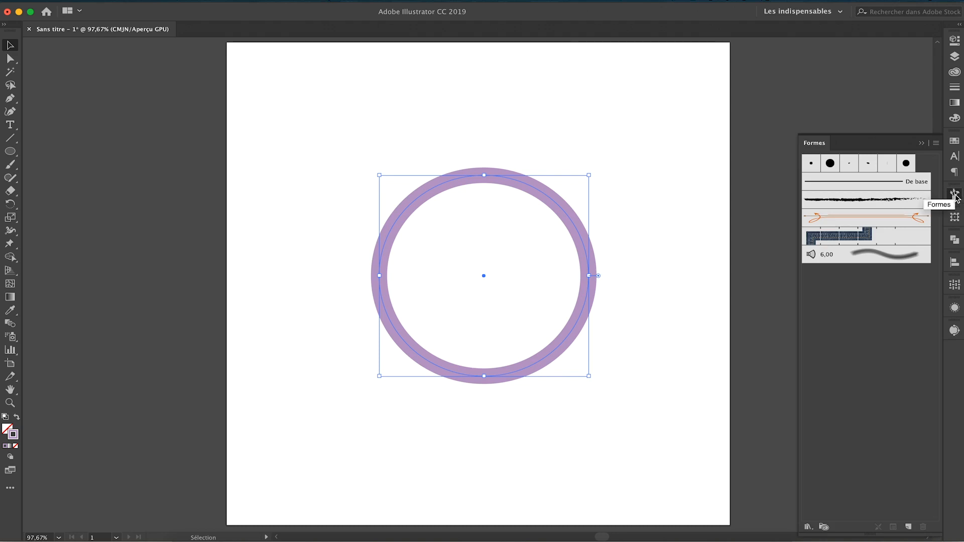
{"action": "left_click", "coordinate": [361, 1]}
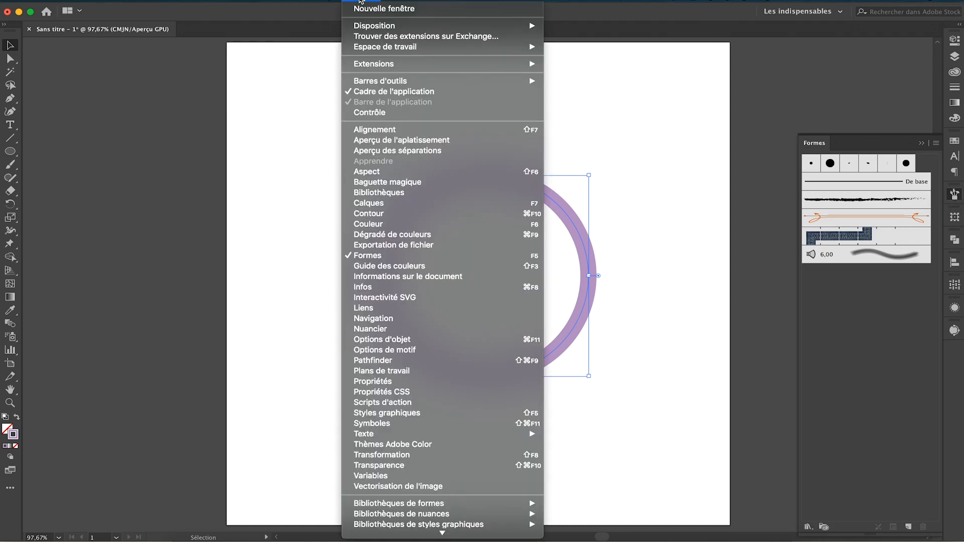
{"action": "scroll", "coordinate": [402, 196], "scroll_direction": "down", "scroll_amount": 2}
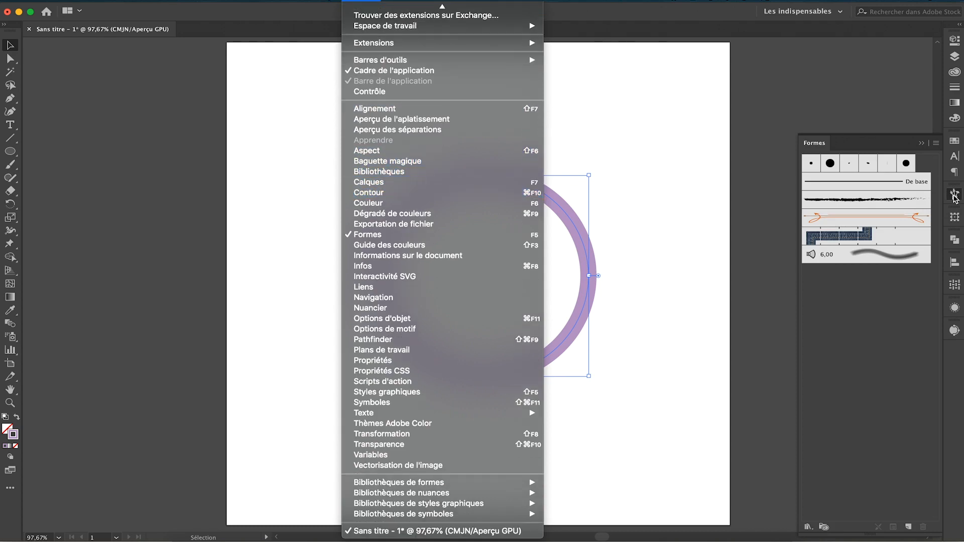
{"action": "left_click", "coordinate": [924, 147]}
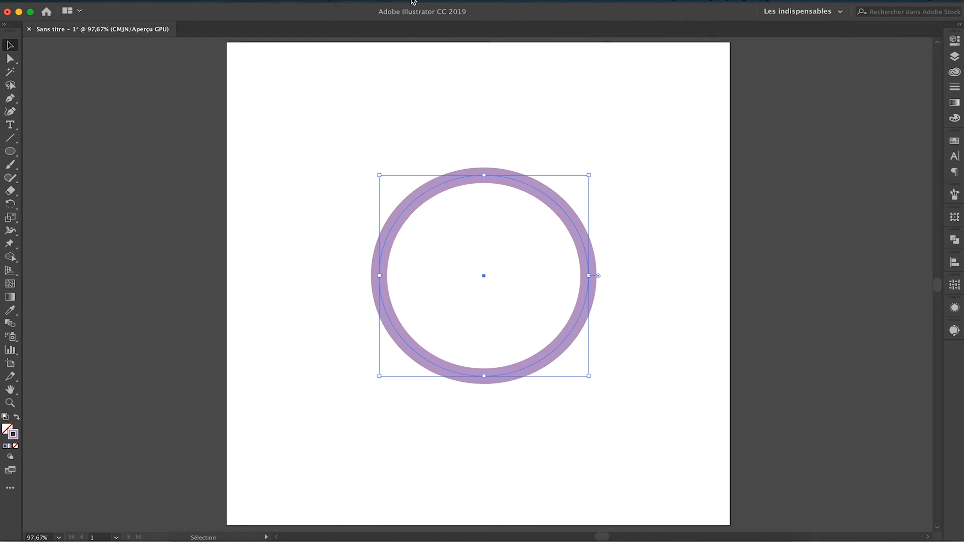
Step: Open the Artistiques_Pinceau brush library from the artistic brush libraries
{"action": "left_click", "coordinate": [361, 1]}
{"action": "mouse_move", "coordinate": [455, 483]}
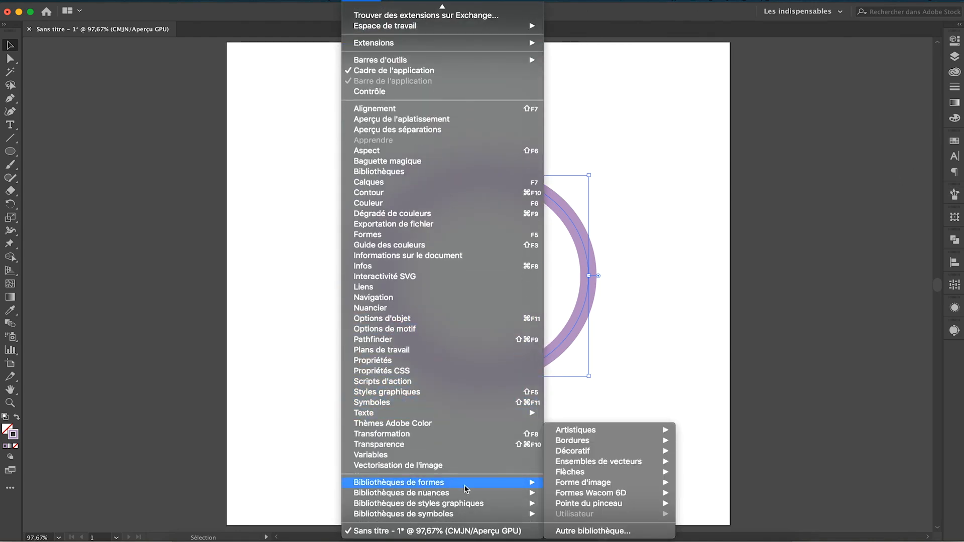
{"action": "mouse_move", "coordinate": [601, 454]}
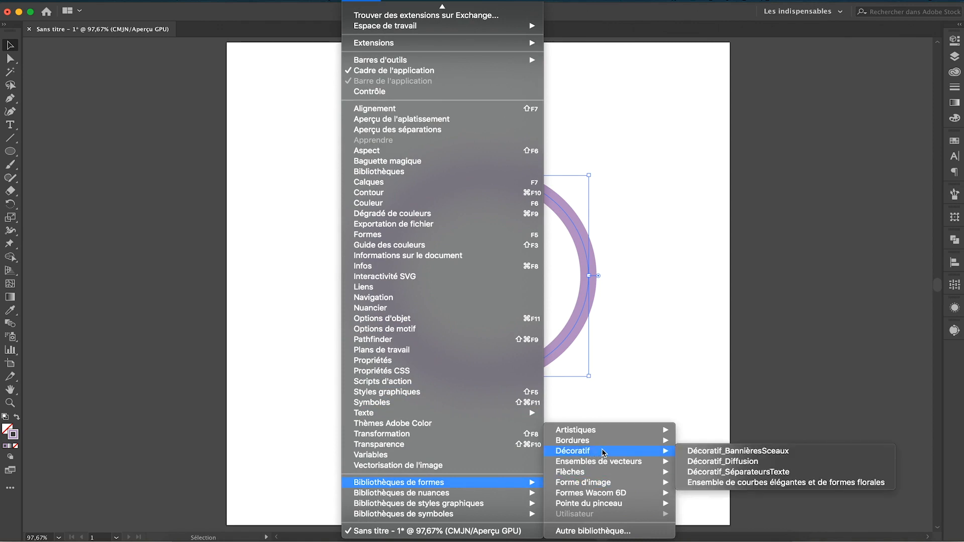
{"action": "mouse_move", "coordinate": [622, 433]}
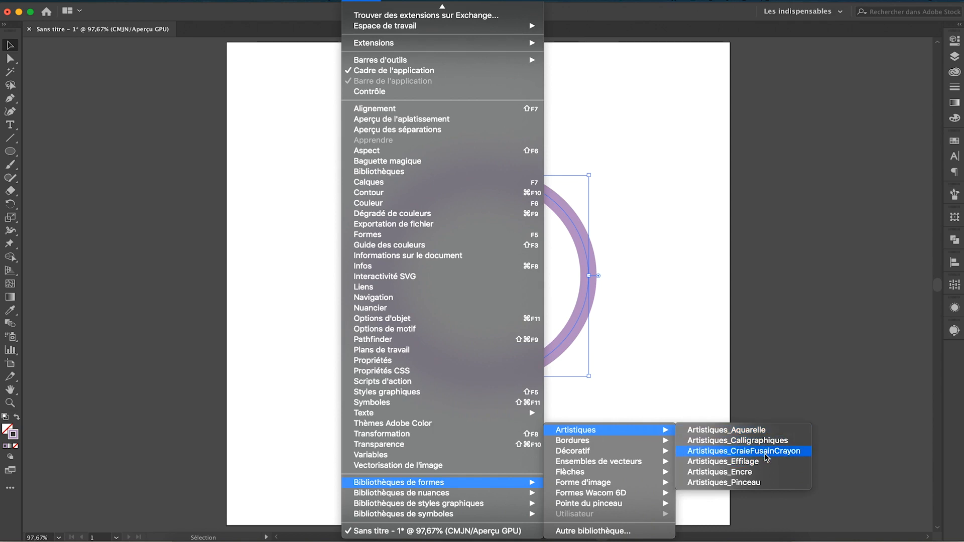
{"action": "left_click", "coordinate": [763, 484]}
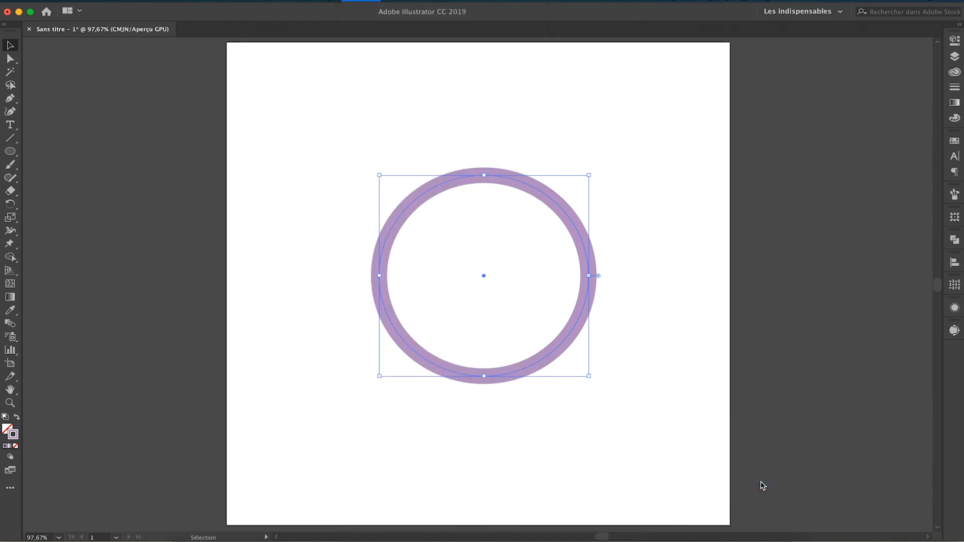
Step: Dock the Artistiques_Pinceau library with the collapsed panels and enlarge it to show more brushes
{"action": "left_click_drag", "start_coordinate": [499, 247], "coordinate": [952, 350]}
{"action": "left_click", "coordinate": [955, 353]}
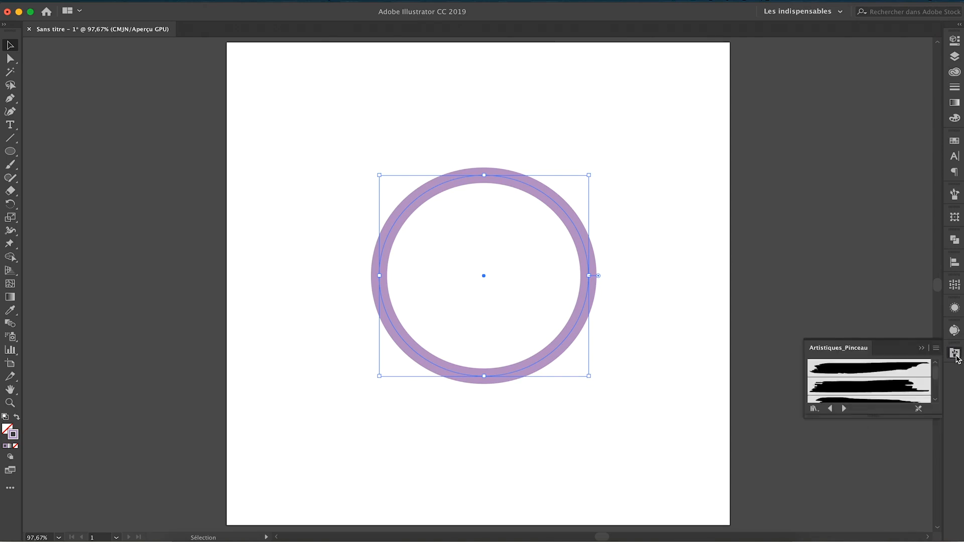
{"action": "left_click_drag", "start_coordinate": [874, 416], "coordinate": [874, 524]}
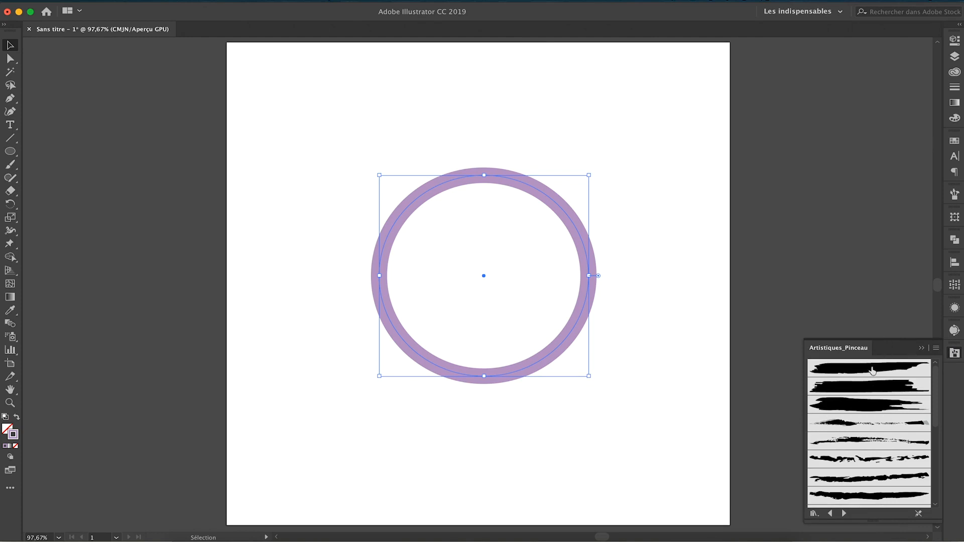
Step: Try the first, solid brush and the fourth, thin broken brush from Artistiques_Pinceau on the circle's outline
{"action": "left_click", "coordinate": [866, 374]}
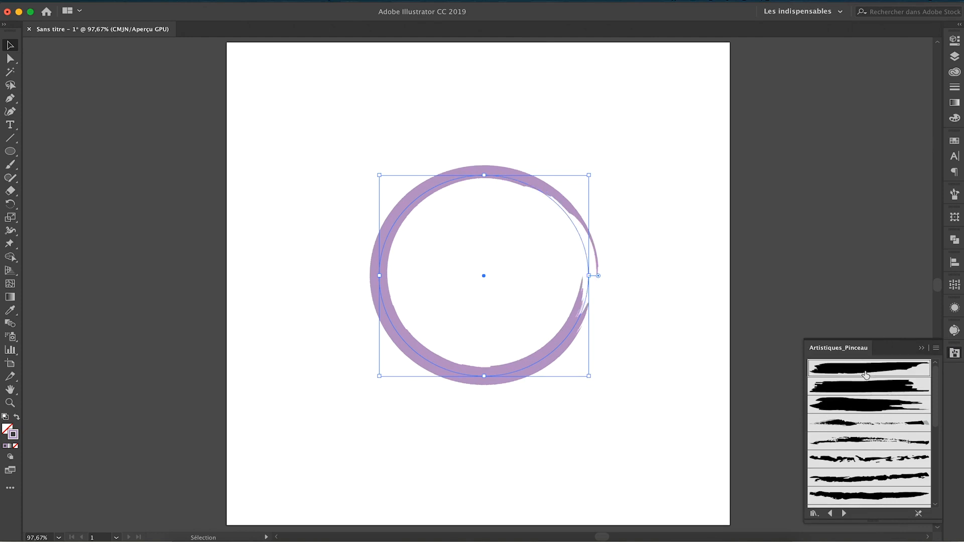
{"action": "left_click", "coordinate": [737, 270]}
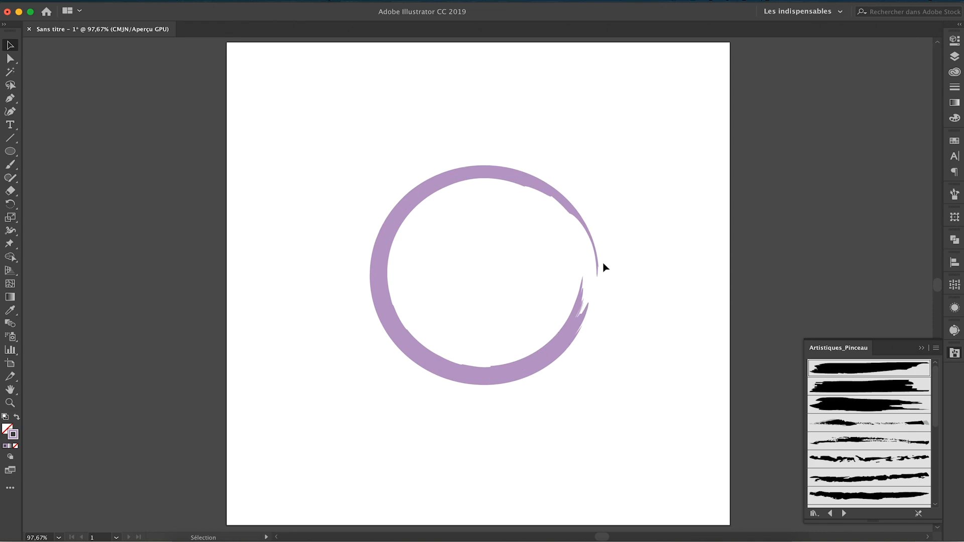
{"action": "left_click", "coordinate": [575, 305]}
{"action": "scroll", "coordinate": [853, 400], "scroll_direction": "down", "scroll_amount": 3}
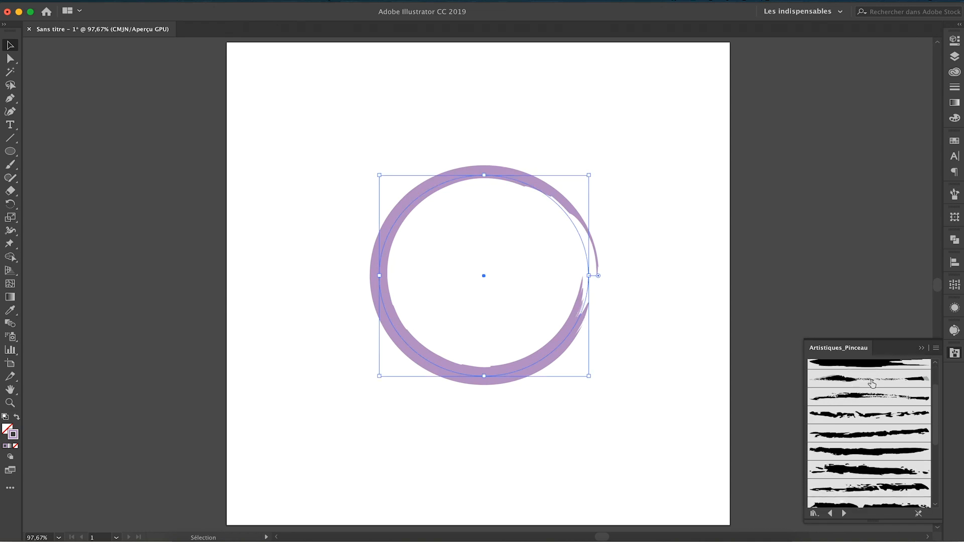
{"action": "left_click", "coordinate": [872, 381]}
{"action": "left_click", "coordinate": [698, 305]}
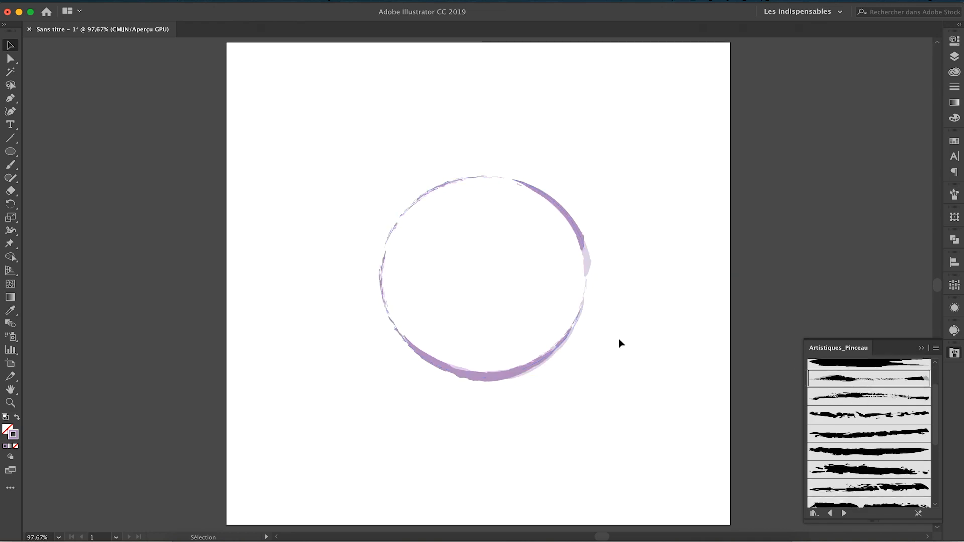
Step: Apply the tenth Artistiques_Pinceau brush, a ragged broken stroke, to the circle's outline and deselect it
{"action": "left_click", "coordinate": [559, 349]}
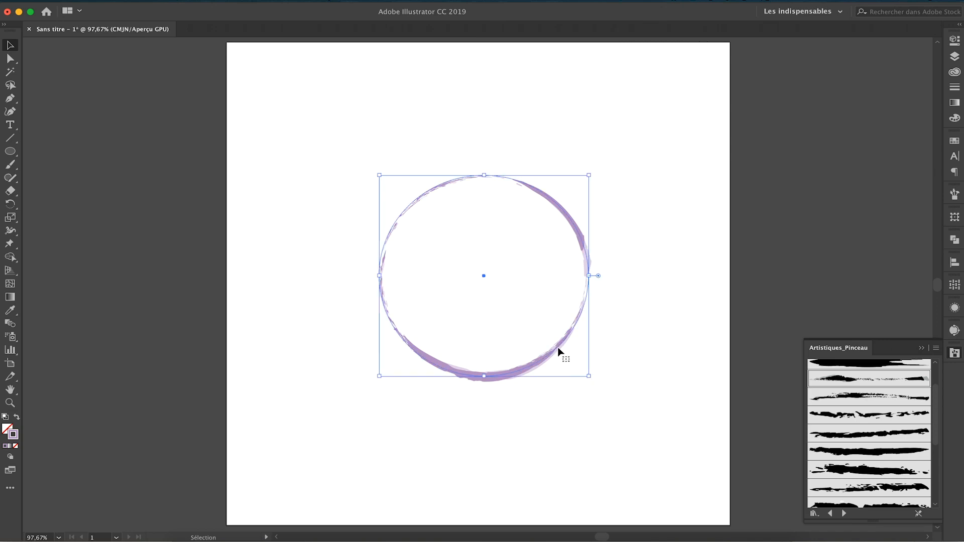
{"action": "scroll", "coordinate": [864, 424], "scroll_direction": "down", "scroll_amount": 4}
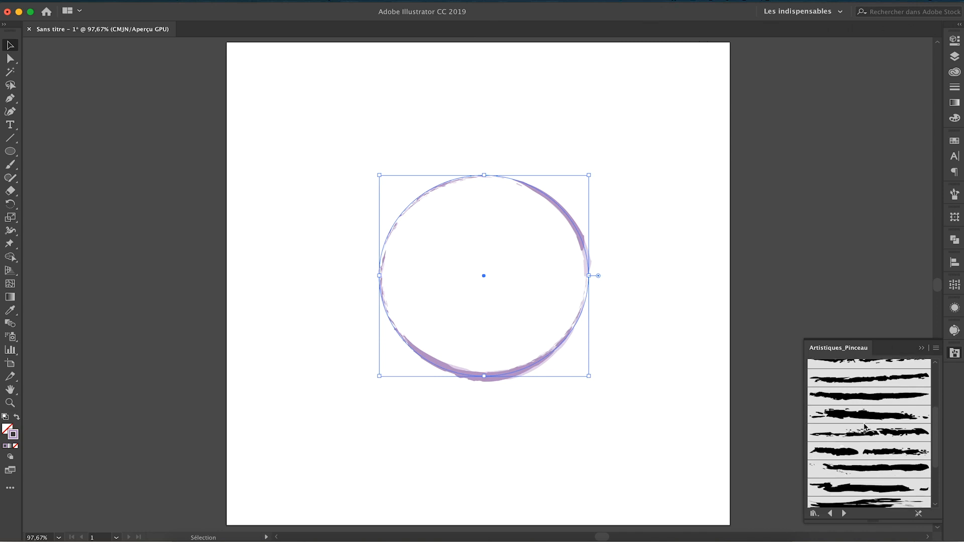
{"action": "left_click", "coordinate": [863, 433]}
{"action": "left_click", "coordinate": [681, 385]}
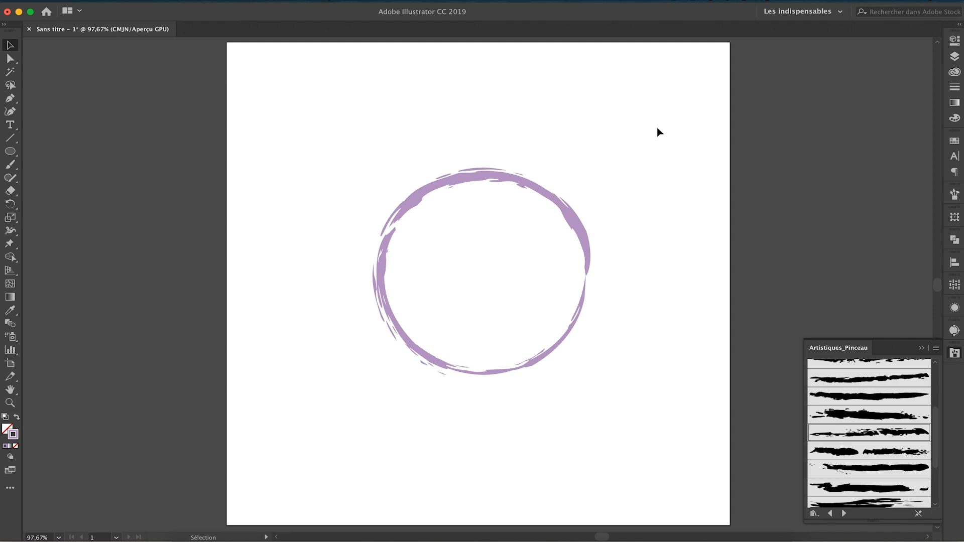
Step: Turn on the Pointillé dashed-line option for the circle's brushed stroke
{"action": "left_click", "coordinate": [567, 216]}
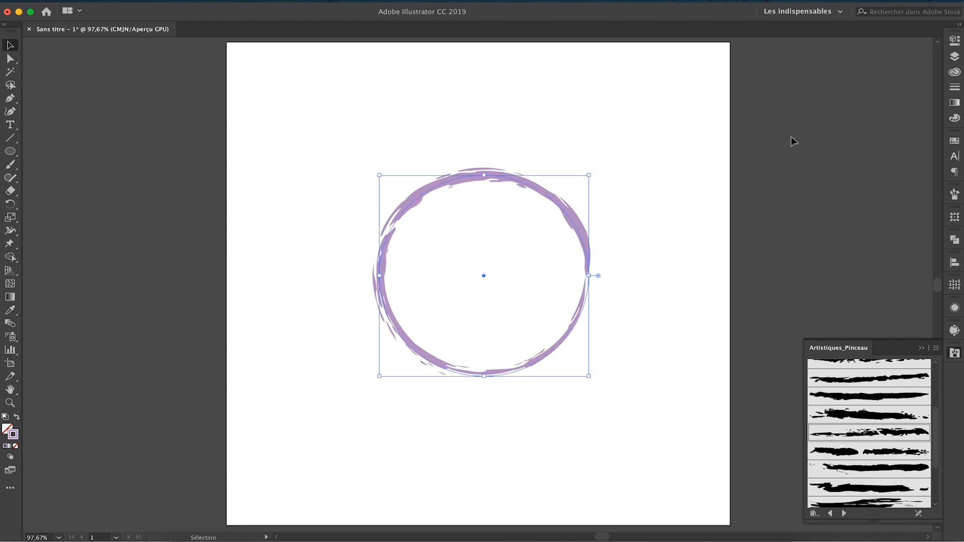
{"action": "left_click", "coordinate": [954, 88]}
{"action": "left_click", "coordinate": [810, 116]}
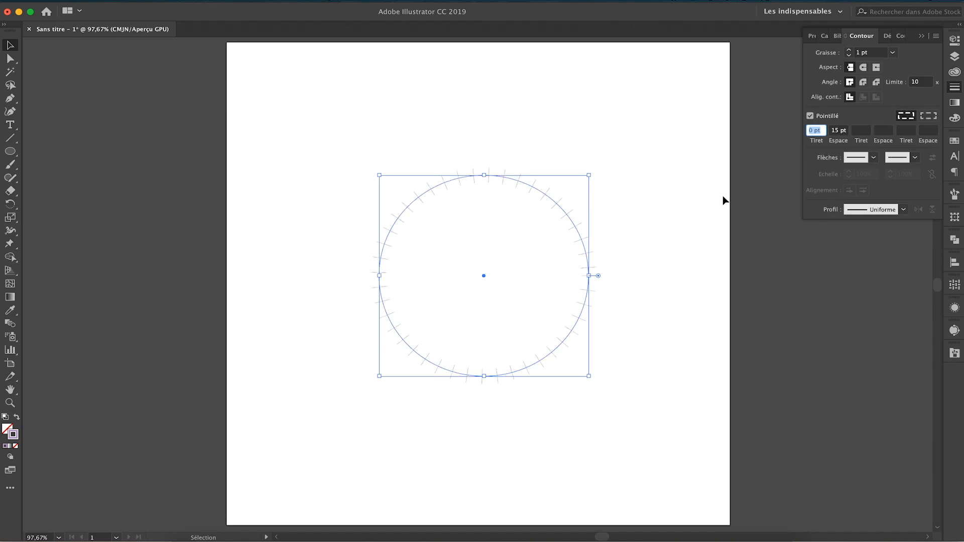
{"action": "left_click", "coordinate": [646, 266]}
{"action": "left_click", "coordinate": [587, 279]}
Step: Increase the dash length of the circle's brushed stroke to 45 pt
{"action": "left_click", "coordinate": [814, 131]}
{"action": "type", "text": "1"}
{"action": "key", "text": "Return"}
{"action": "key", "text": "Up"}
{"action": "key", "text": "Up"}
{"action": "key", "text": "Up"}
{"action": "key", "text": "Up"}
{"action": "key", "text": "Up"}
{"action": "key", "text": "Up"}
{"action": "key", "text": "Up"}
{"action": "key", "text": "Up"}
{"action": "key", "text": "Up"}
{"action": "key", "text": "Up"}
{"action": "key", "text": "Up"}
{"action": "key", "text": "Up"}
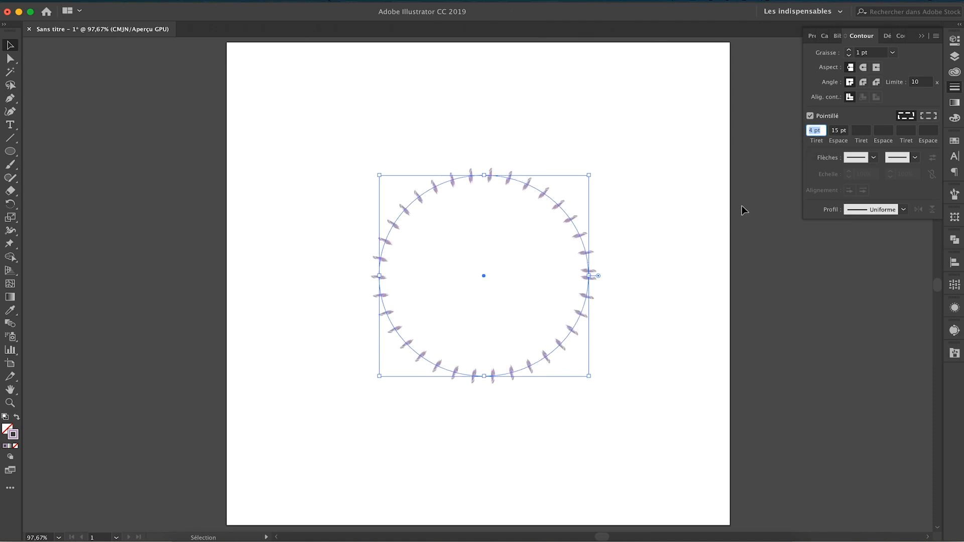
{"action": "key", "text": "Up"}
{"action": "key", "text": "Up"}
{"action": "key", "text": "Up"}
{"action": "key", "text": "Up"}
{"action": "key", "text": "Up"}
{"action": "key", "text": "Up"}
{"action": "key", "text": "Up"}
{"action": "key", "text": "Up"}
{"action": "key", "text": "Up"}
{"action": "key", "text": "Up"}
{"action": "key", "text": "Up"}
{"action": "key", "text": "Up"}
{"action": "key", "text": "Up"}
{"action": "key", "text": "Up"}
{"action": "key", "text": "Up"}
{"action": "key", "text": "Up"}
{"action": "key", "text": "Up"}
{"action": "key", "text": "Up"}
{"action": "key", "text": "Up"}
{"action": "key", "text": "Up"}
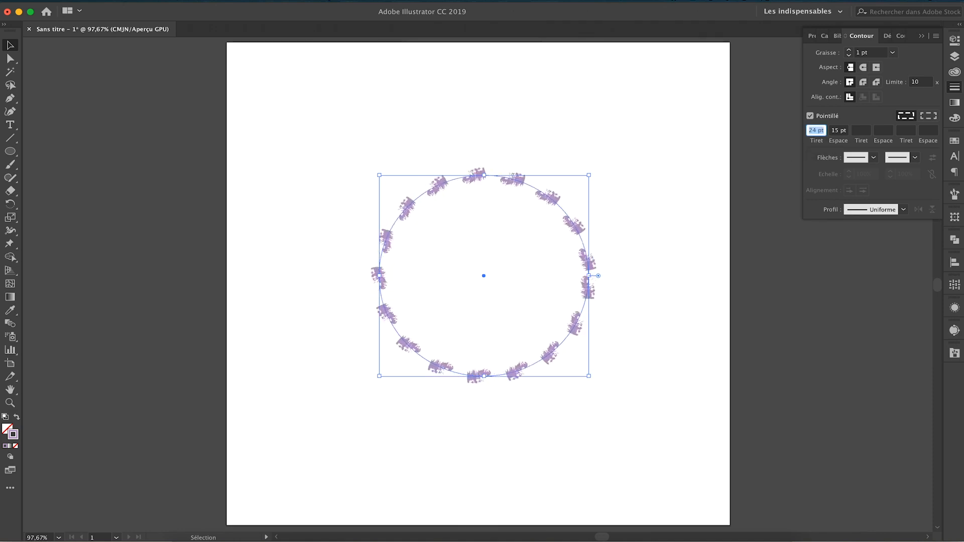
{"action": "key", "text": "Down"}
{"action": "key", "text": "Down"}
{"action": "key", "text": "Down"}
{"action": "key", "text": "Down"}
{"action": "key", "text": "Down"}
{"action": "key", "text": "Down"}
{"action": "key", "text": "Down"}
{"action": "key", "text": "Down"}
{"action": "key", "text": "Down"}
{"action": "key", "text": "Down"}
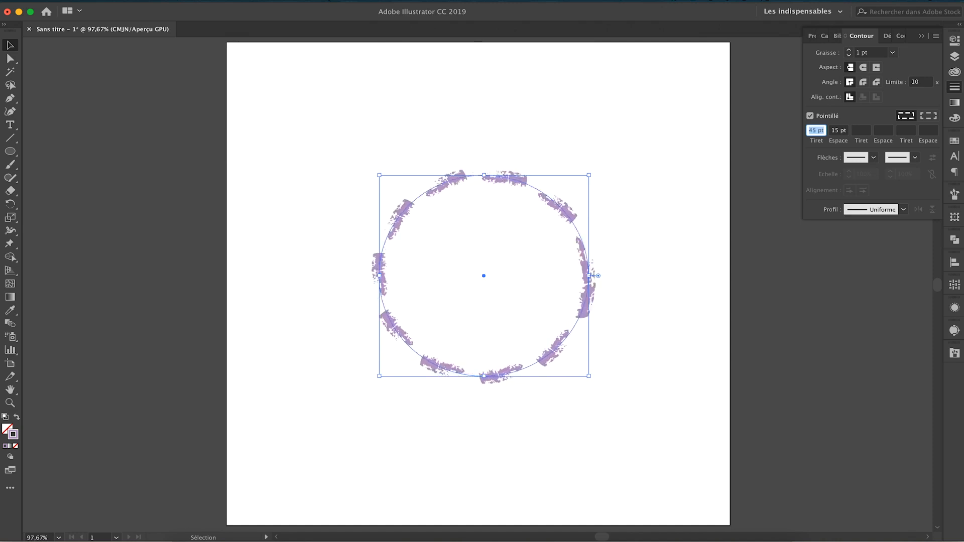